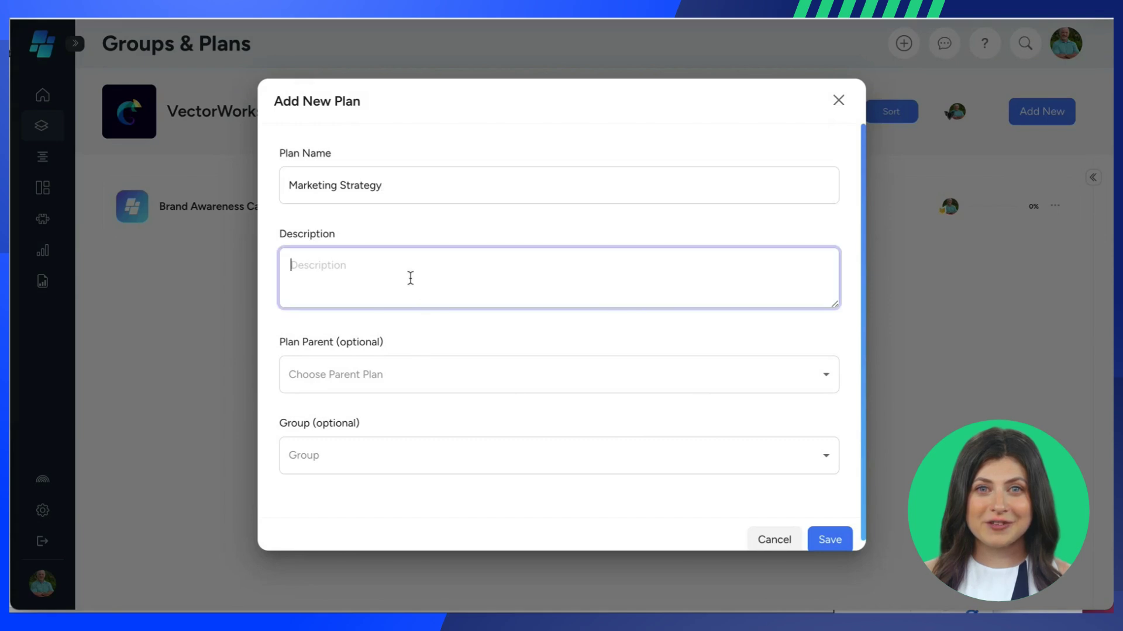
Step: Describe the new Marketing Strategy plan as "Generate 5% additional margin", save it and open the plan
{"action": "type", "text": "Generate"}
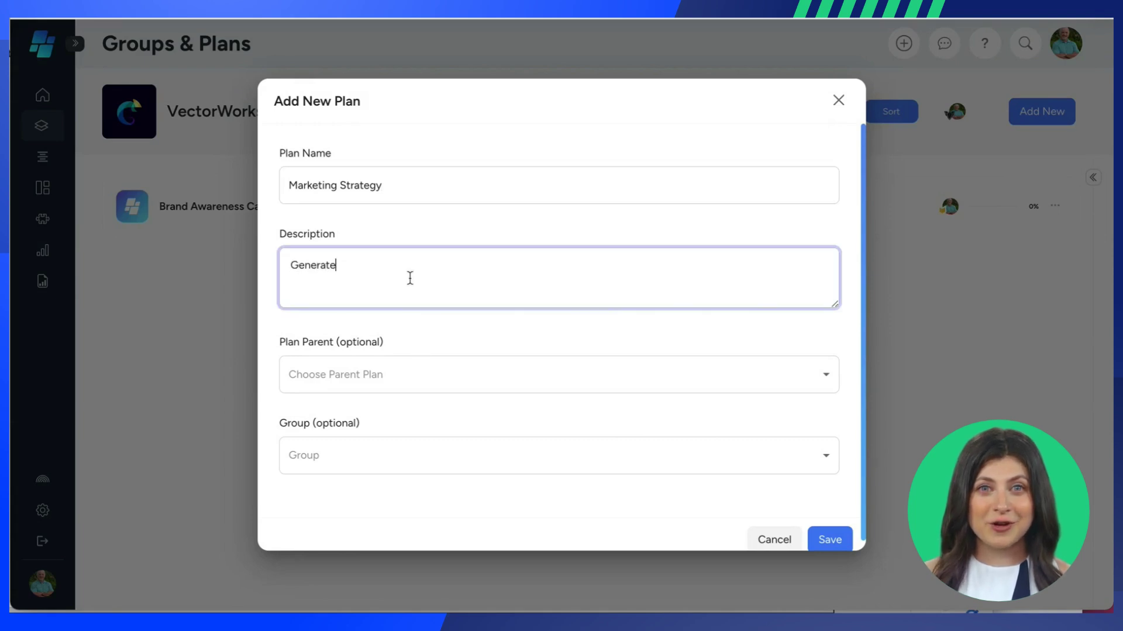
{"action": "type", "text": " 5% "}
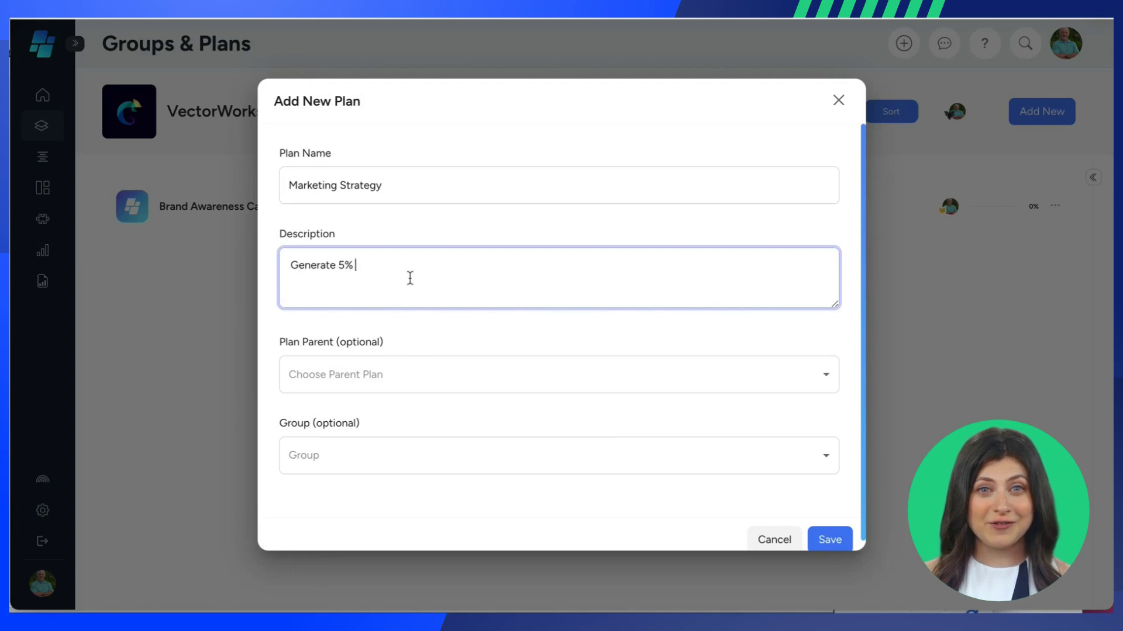
{"action": "type", "text": "additional ma"}
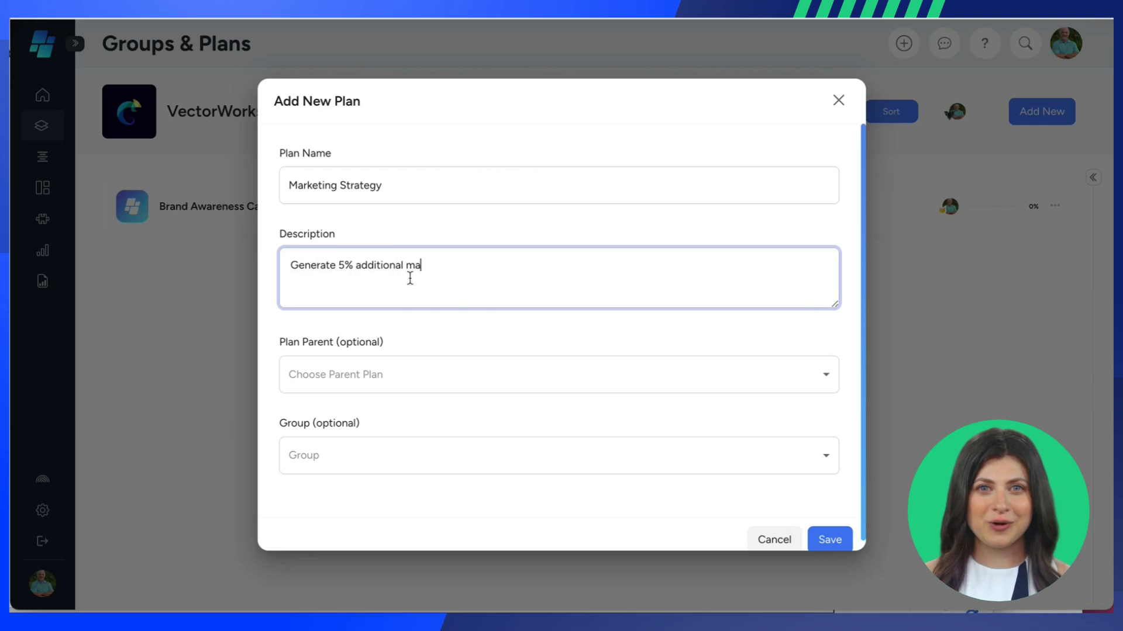
{"action": "type", "text": "rgin"}
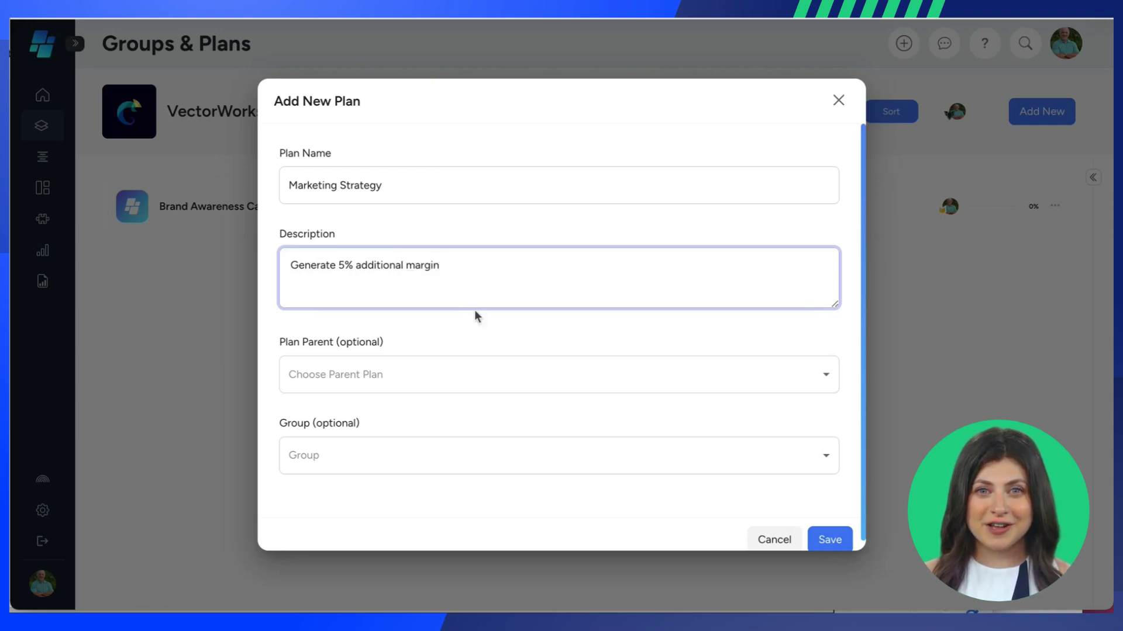
{"action": "left_click", "coordinate": [471, 329]}
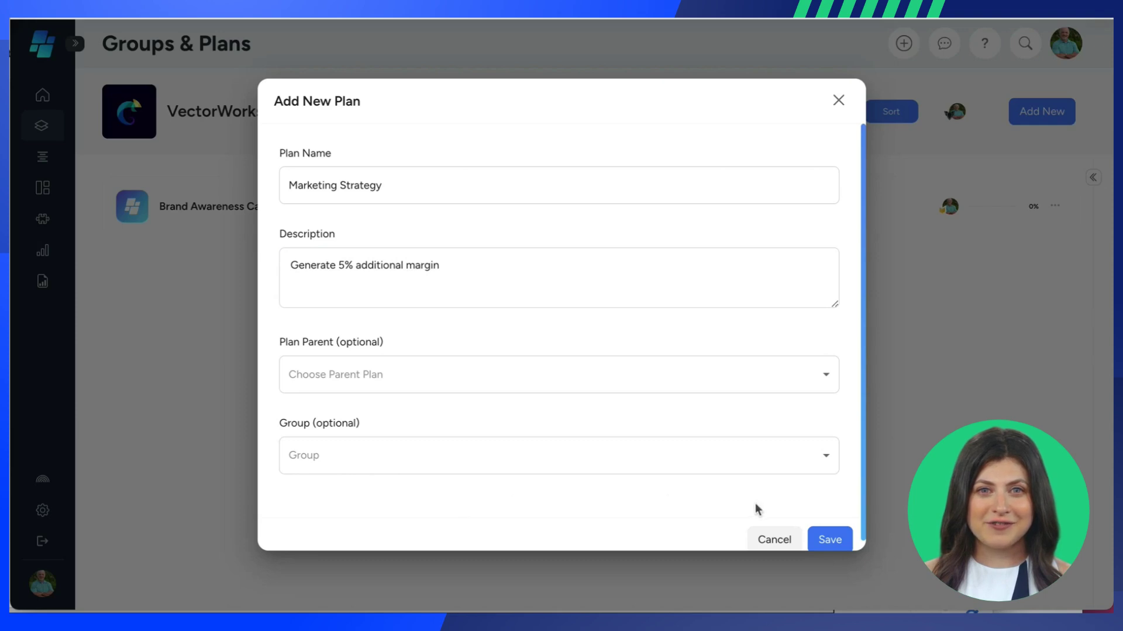
{"action": "left_click", "coordinate": [836, 539]}
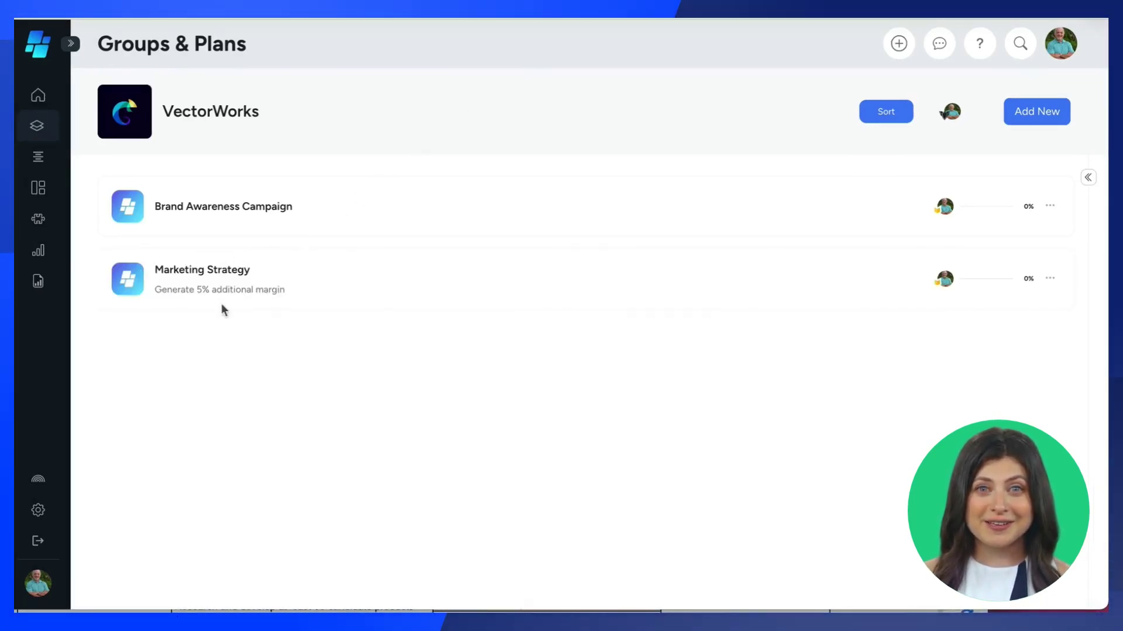
{"action": "left_click", "coordinate": [213, 283]}
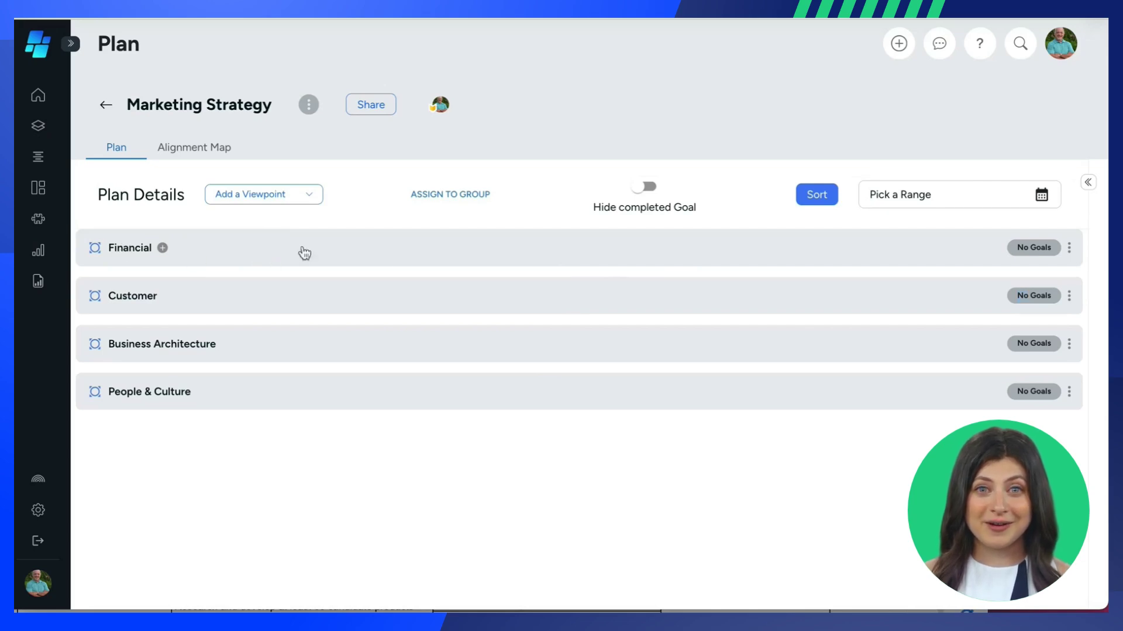
{"action": "left_click", "coordinate": [164, 248]}
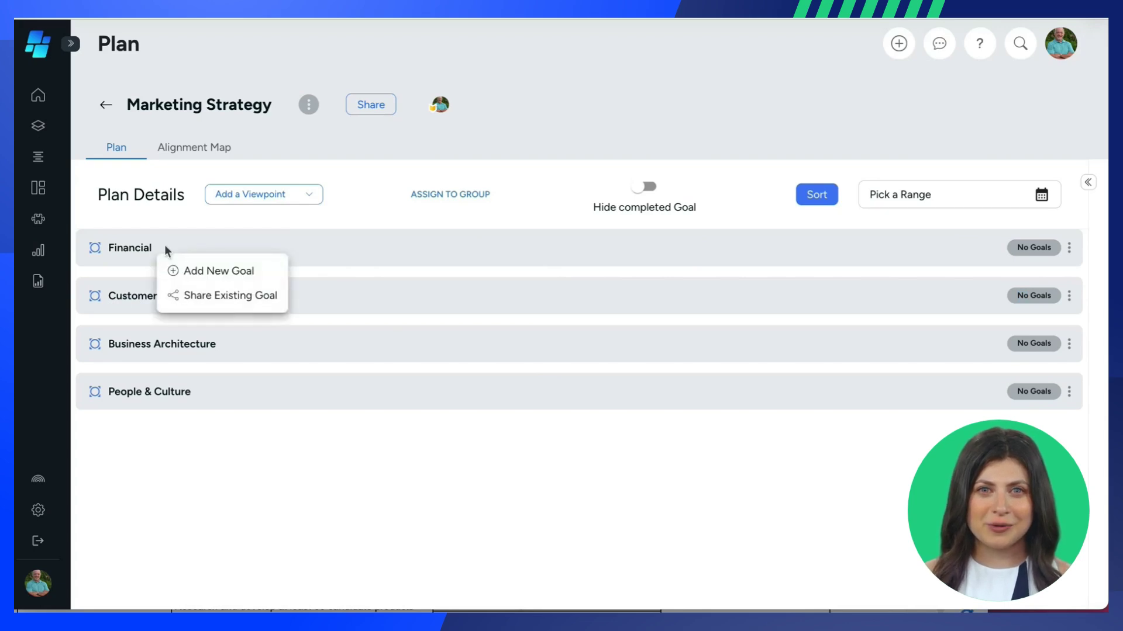
{"action": "left_click", "coordinate": [349, 263]}
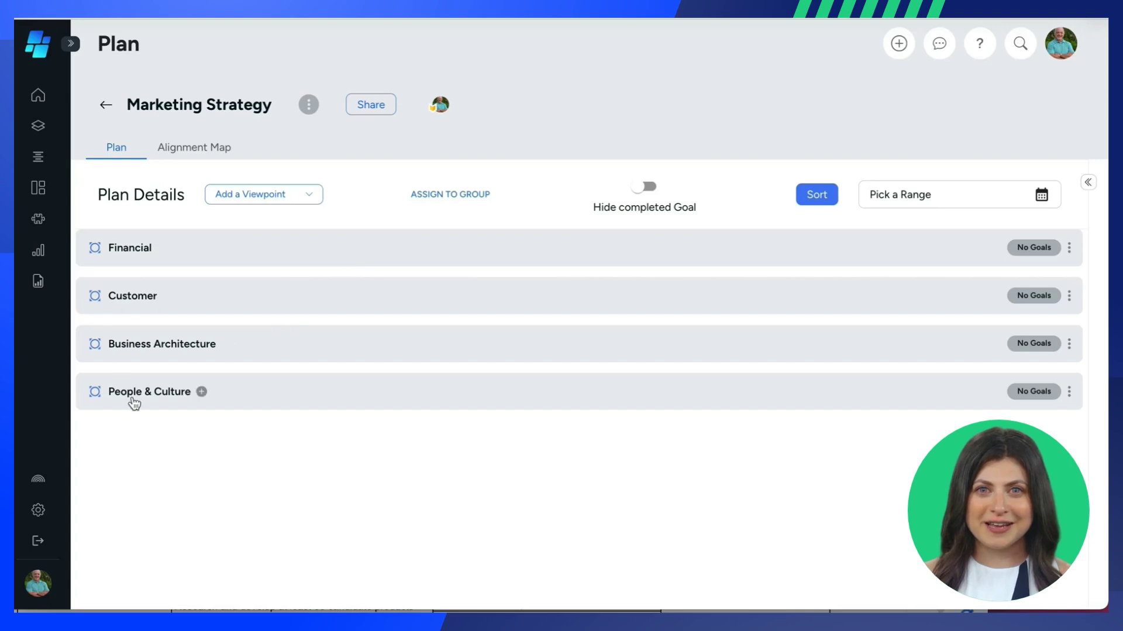
{"action": "left_click", "coordinate": [1069, 248]}
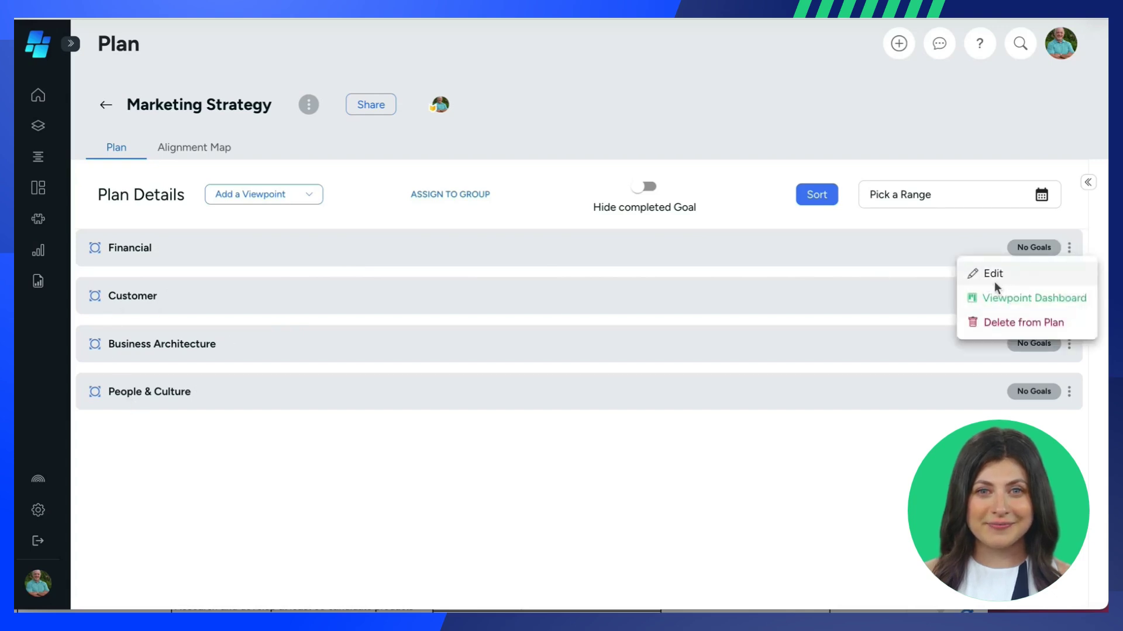
{"action": "left_click", "coordinate": [628, 264]}
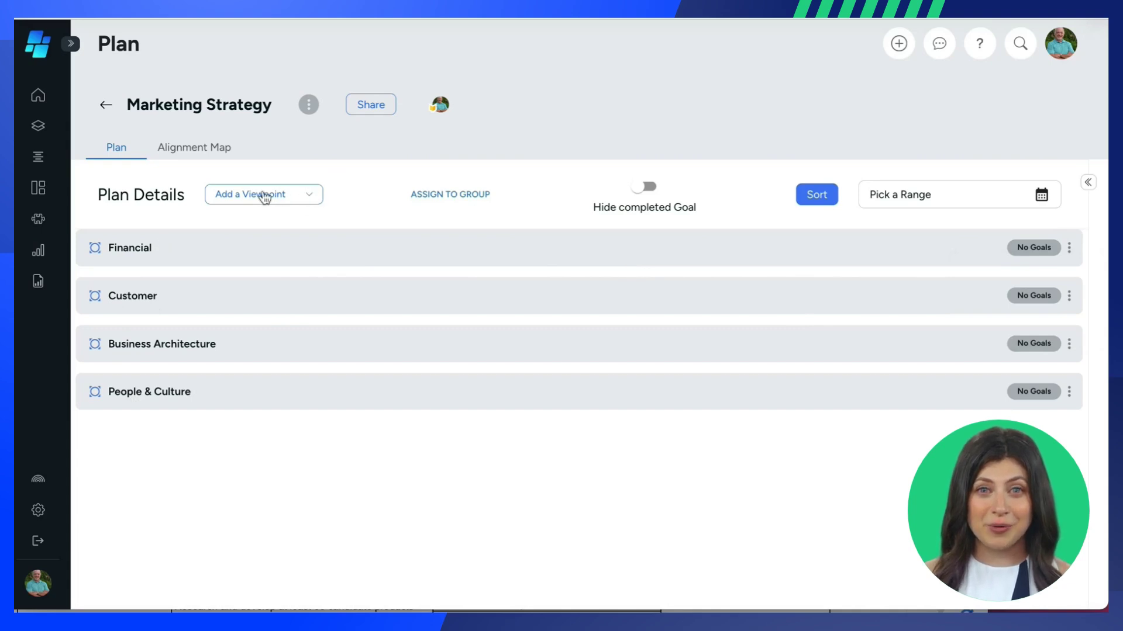
Step: Add a new viewpoint named "Product Branding" to the Marketing Strategy plan
{"action": "left_click", "coordinate": [312, 196]}
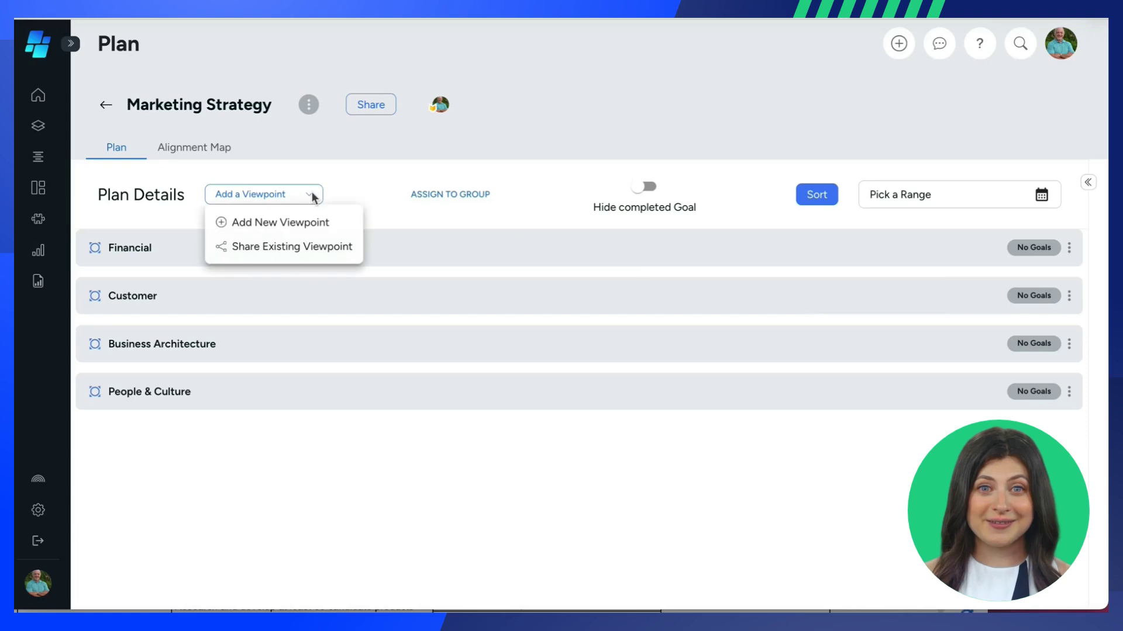
{"action": "left_click", "coordinate": [269, 226]}
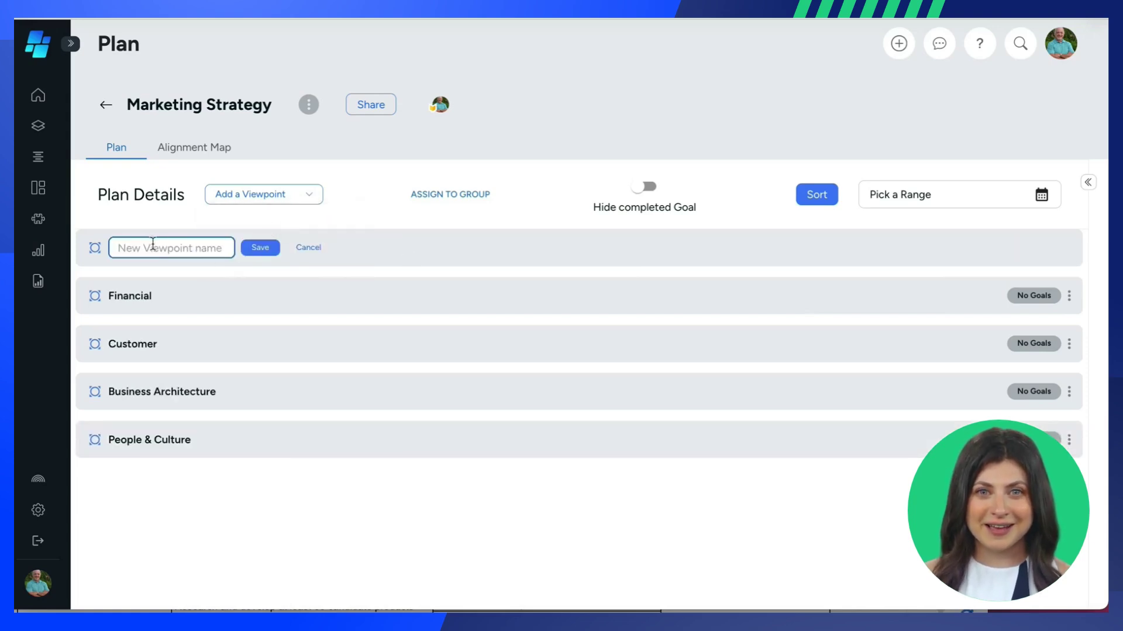
{"action": "type", "text": "Pr"}
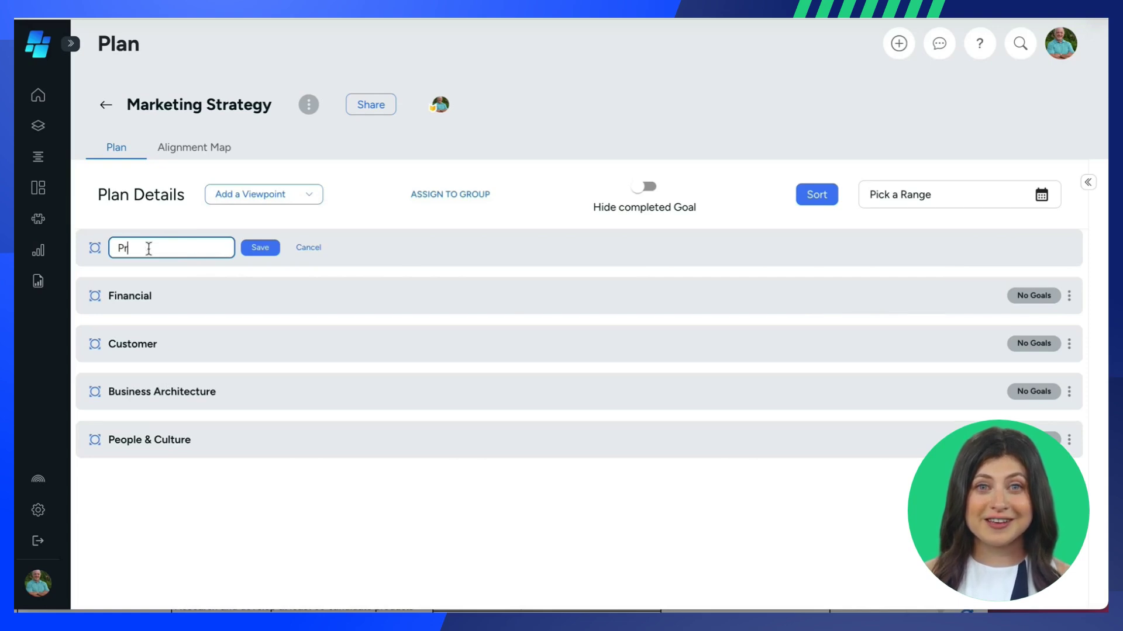
{"action": "type", "text": "oduct Bran"}
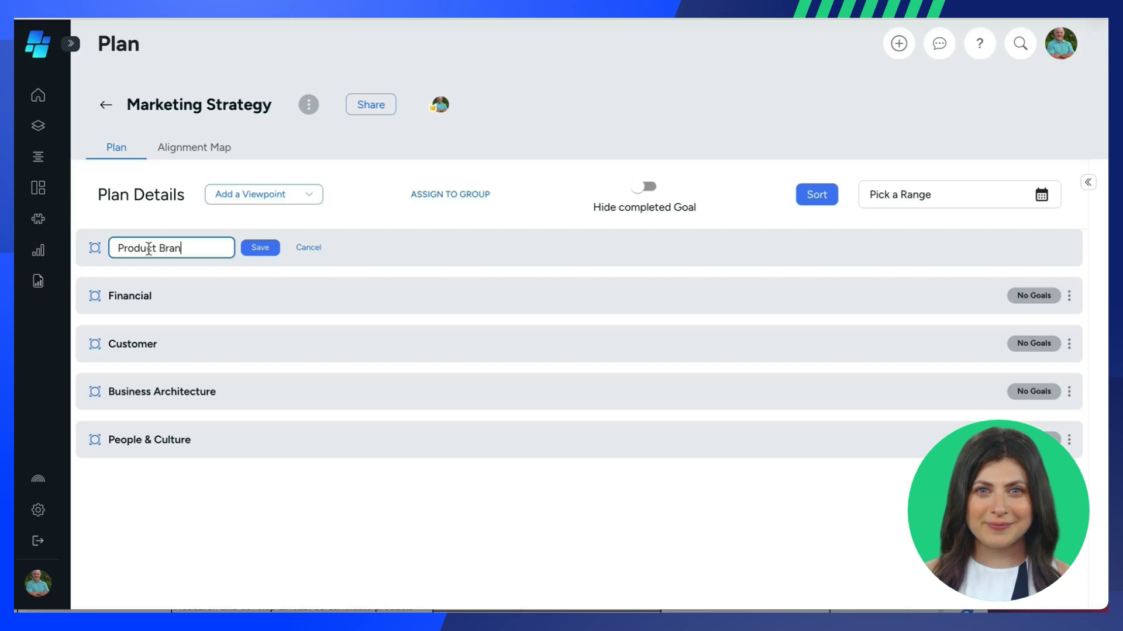
{"action": "type", "text": "ding"}
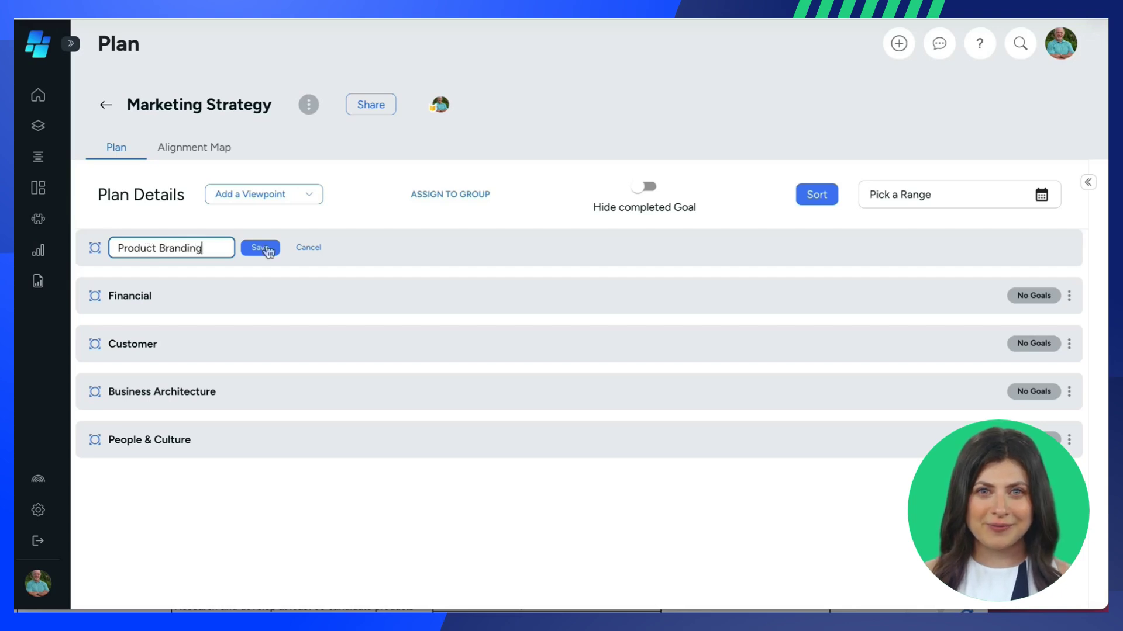
{"action": "left_click", "coordinate": [260, 248]}
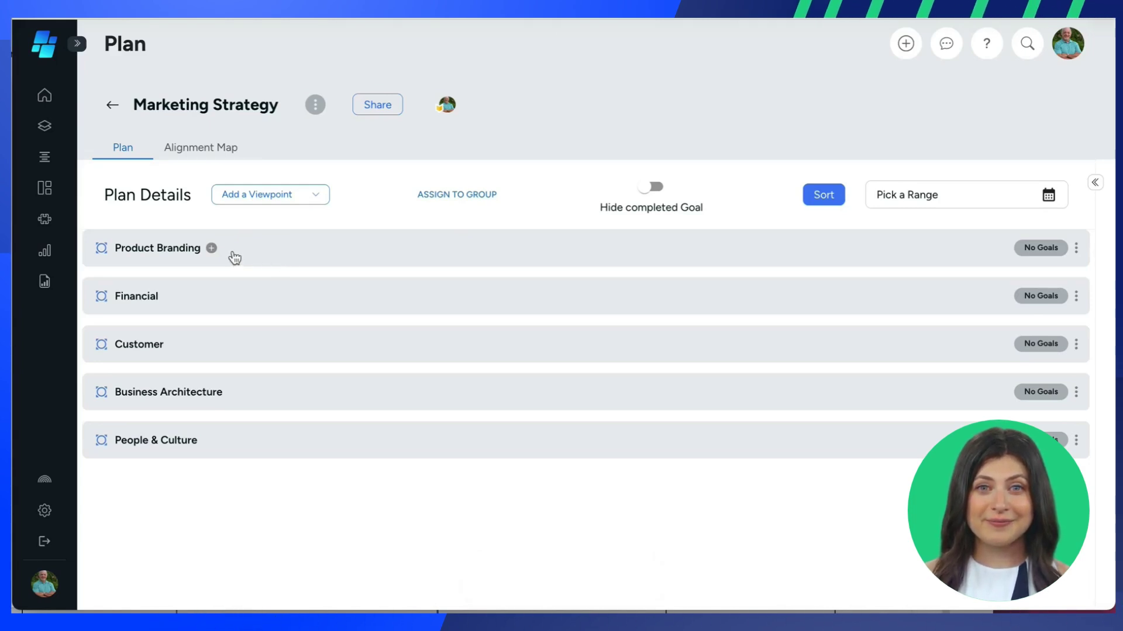
Step: Add a new goal named "Launch new Branding program" under the Product Branding viewpoint
{"action": "left_click", "coordinate": [211, 248]}
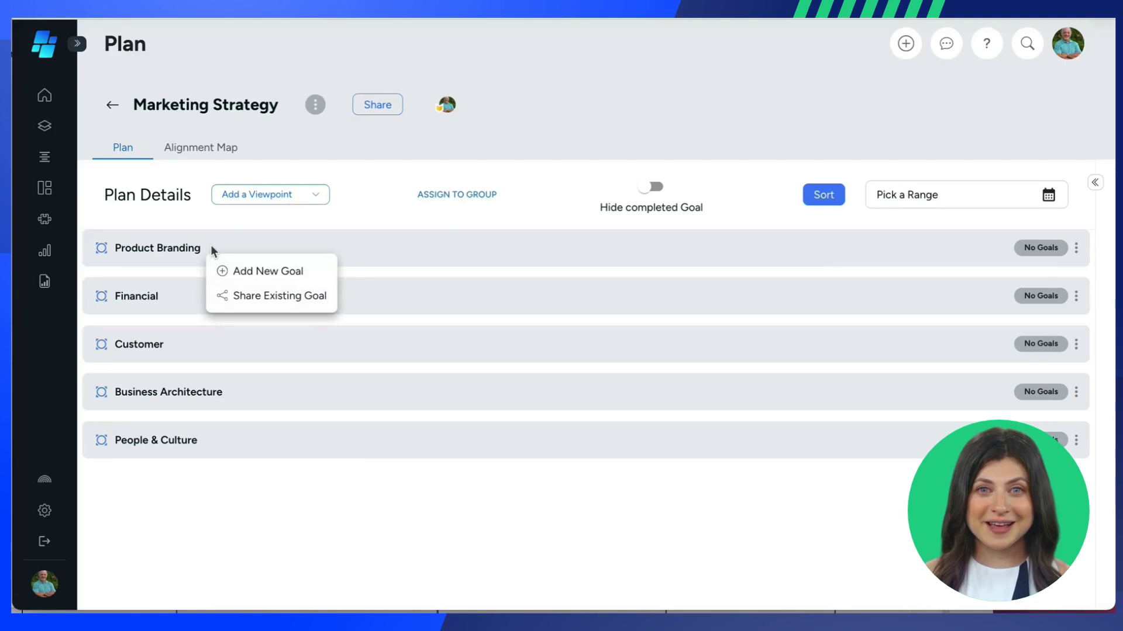
{"action": "left_click", "coordinate": [242, 272]}
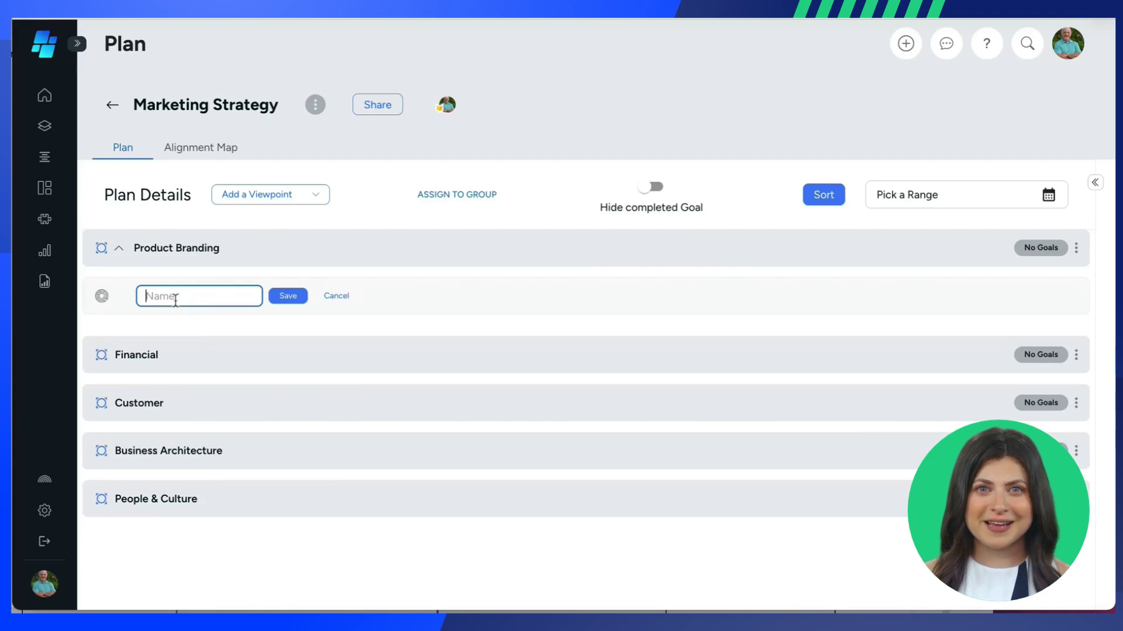
{"action": "type", "text": "Launch "}
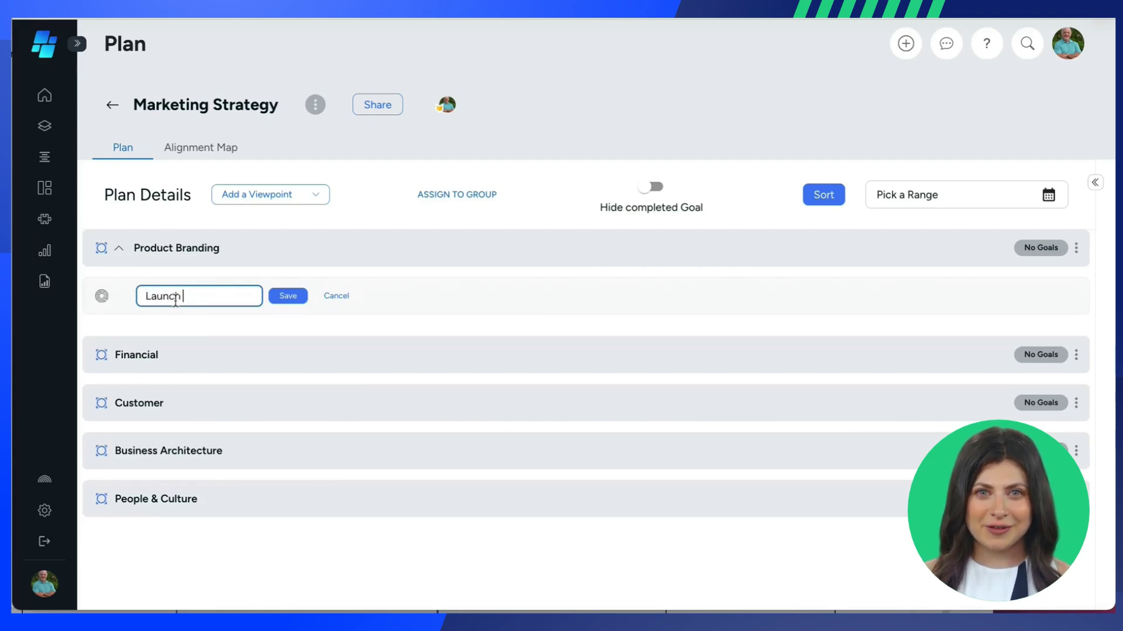
{"action": "type", "text": "new B"}
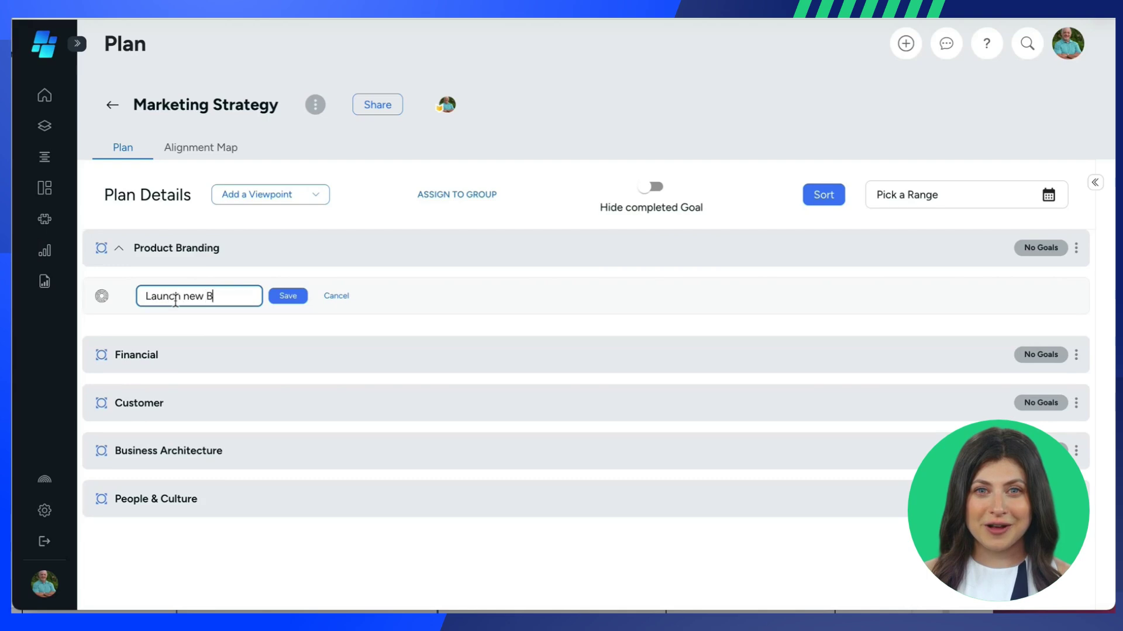
{"action": "type", "text": "randing program"}
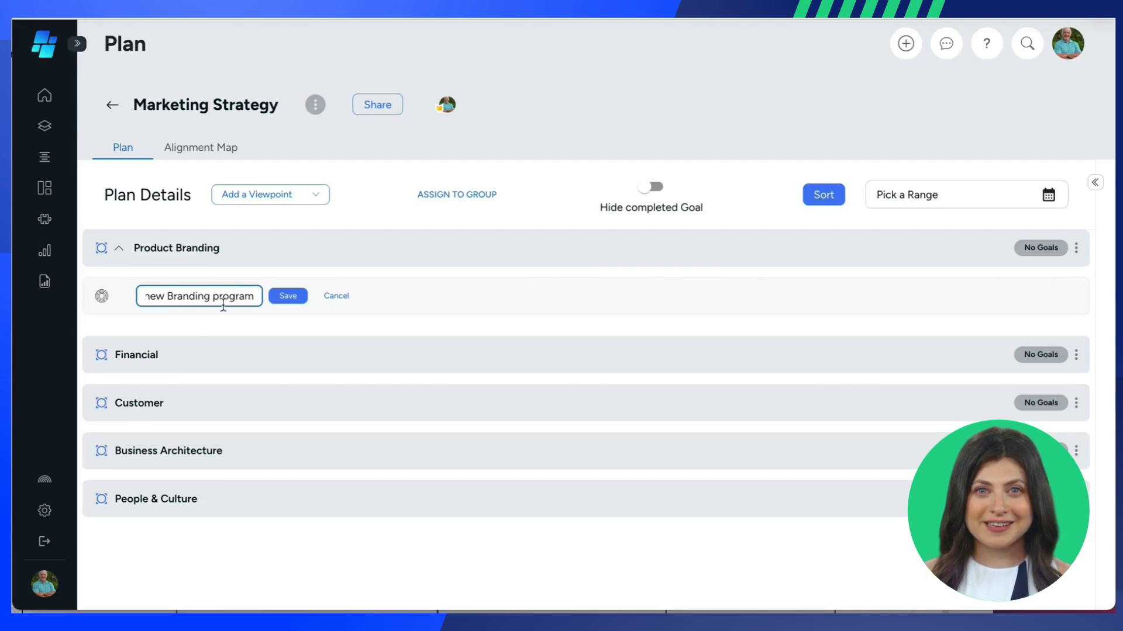
{"action": "left_click", "coordinate": [285, 298]}
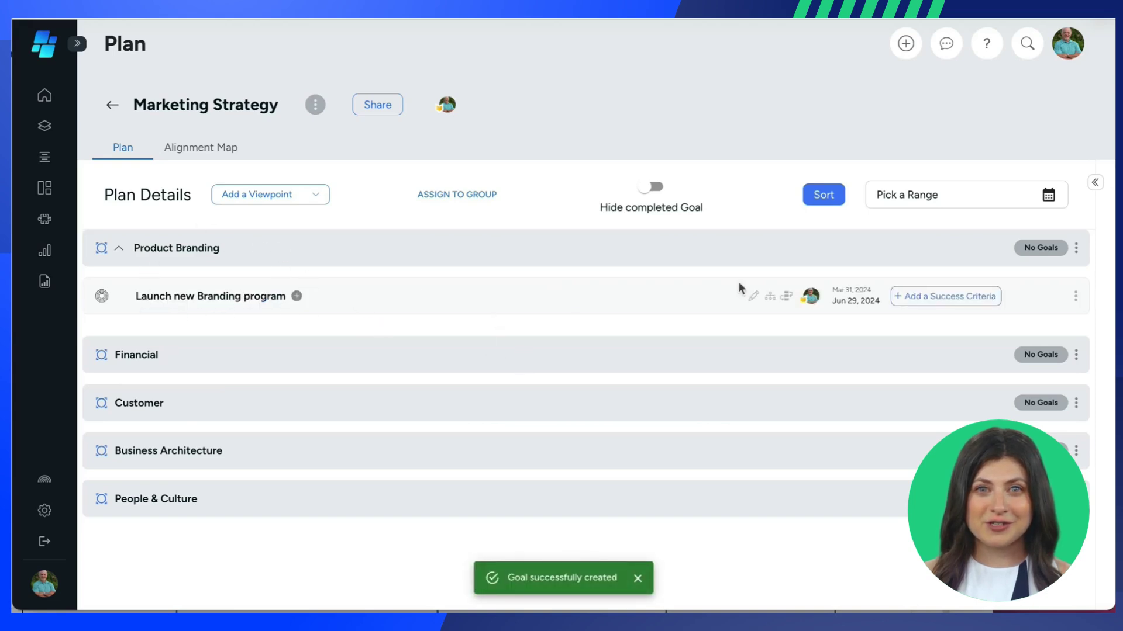
{"action": "left_click", "coordinate": [850, 303]}
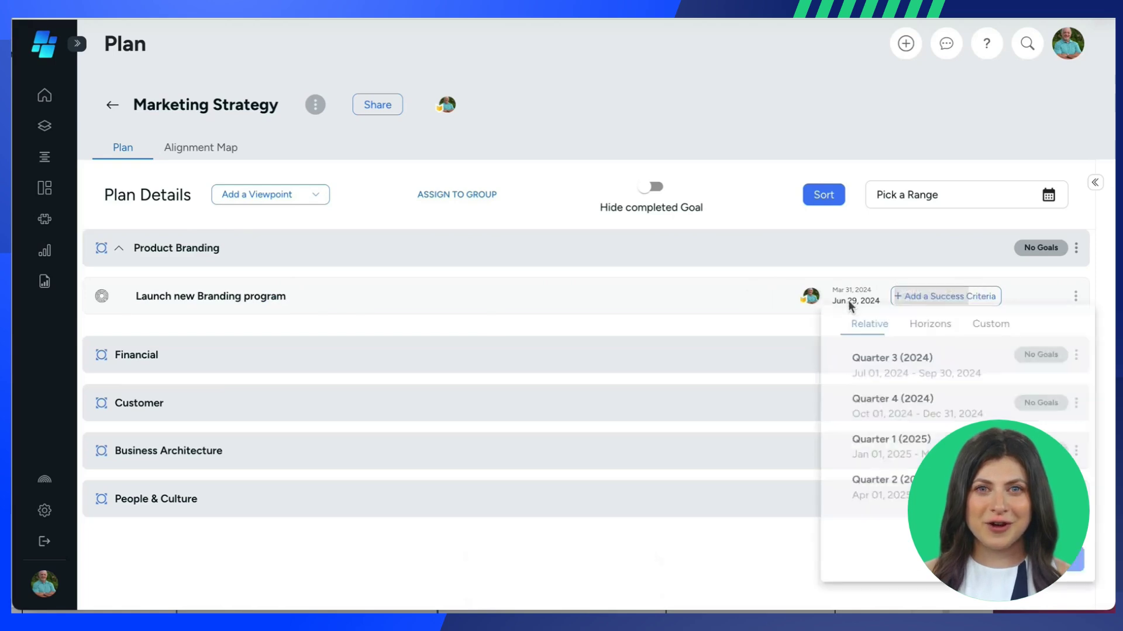
{"action": "left_click", "coordinate": [984, 329]}
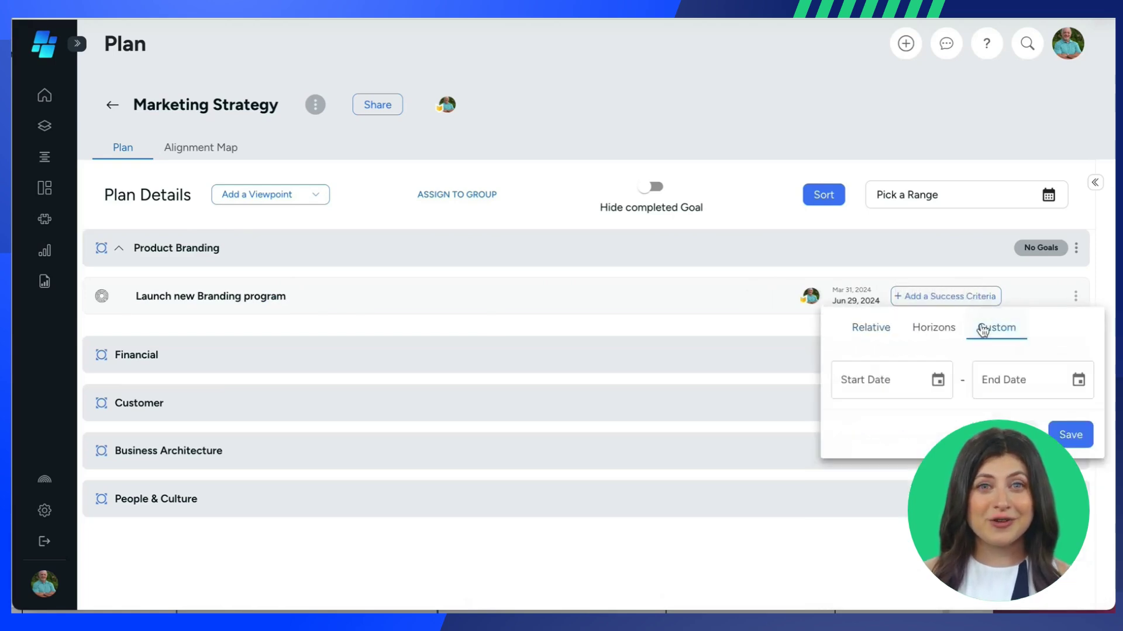
{"action": "left_click", "coordinate": [746, 315]}
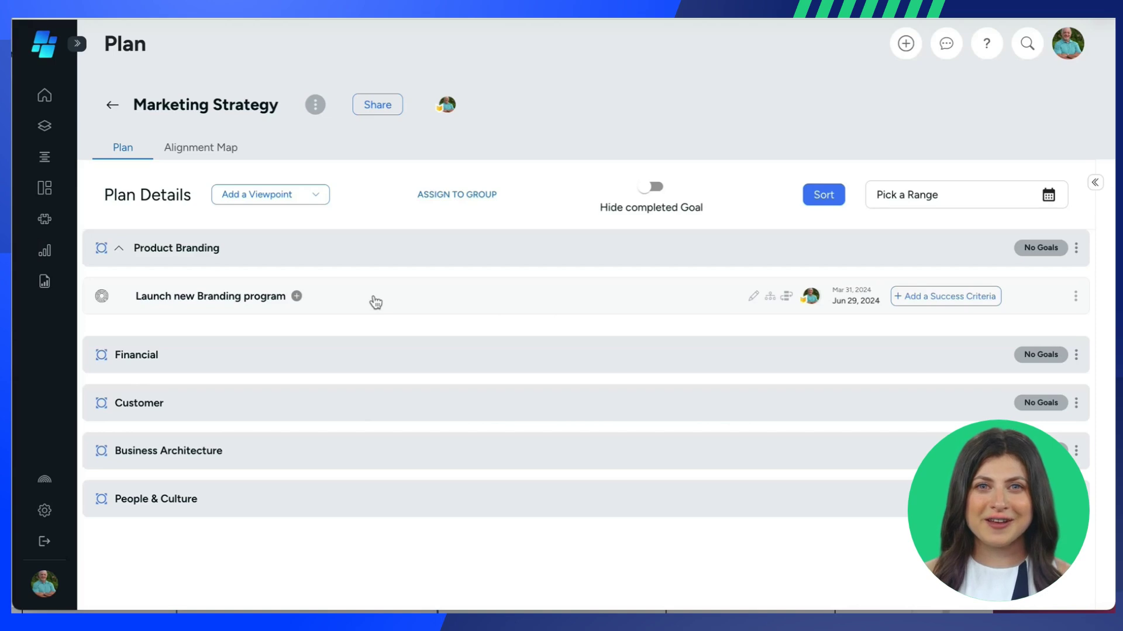
Step: Add a new project named "Research and develop and least 30 candidate products" under the Launch new Branding program goal
{"action": "left_click", "coordinate": [297, 297]}
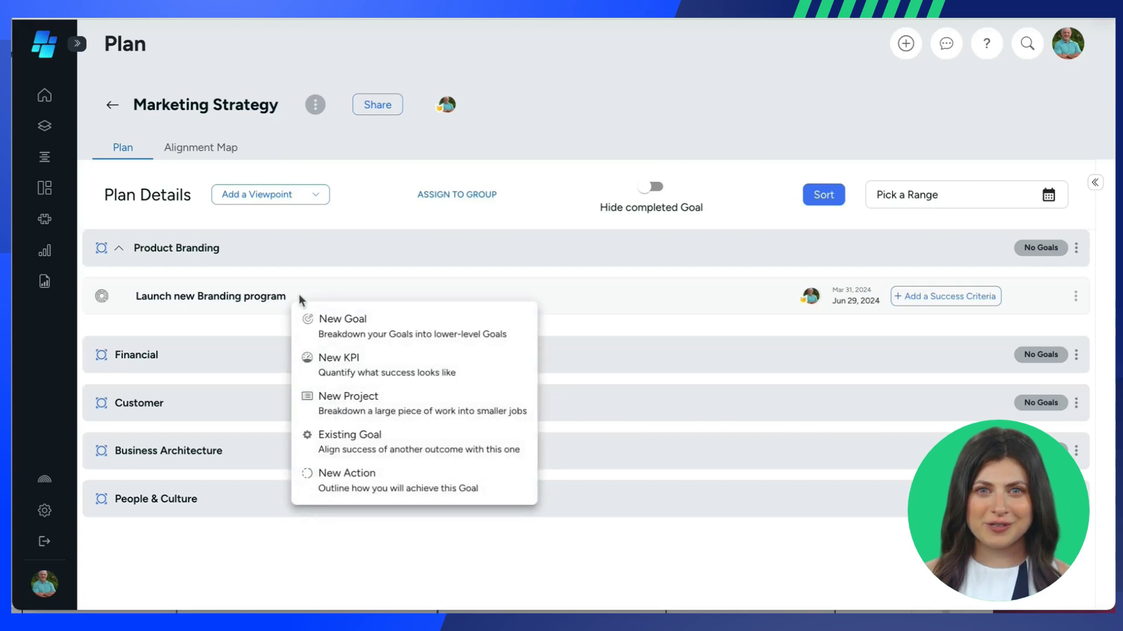
{"action": "left_click", "coordinate": [351, 409]}
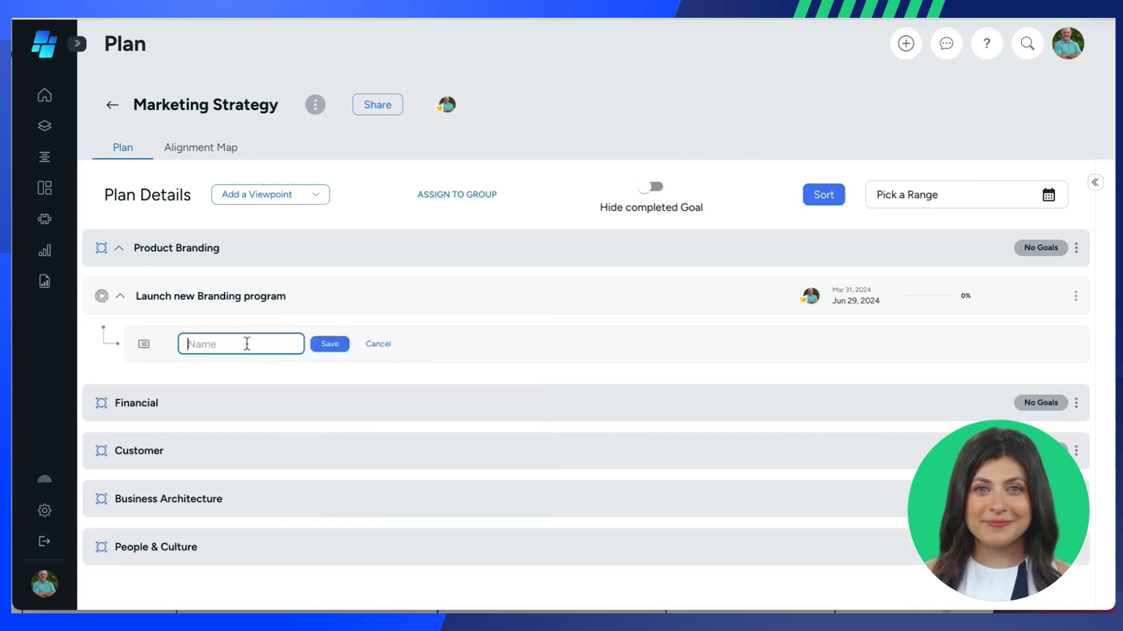
{"action": "type", "text": "Resear"}
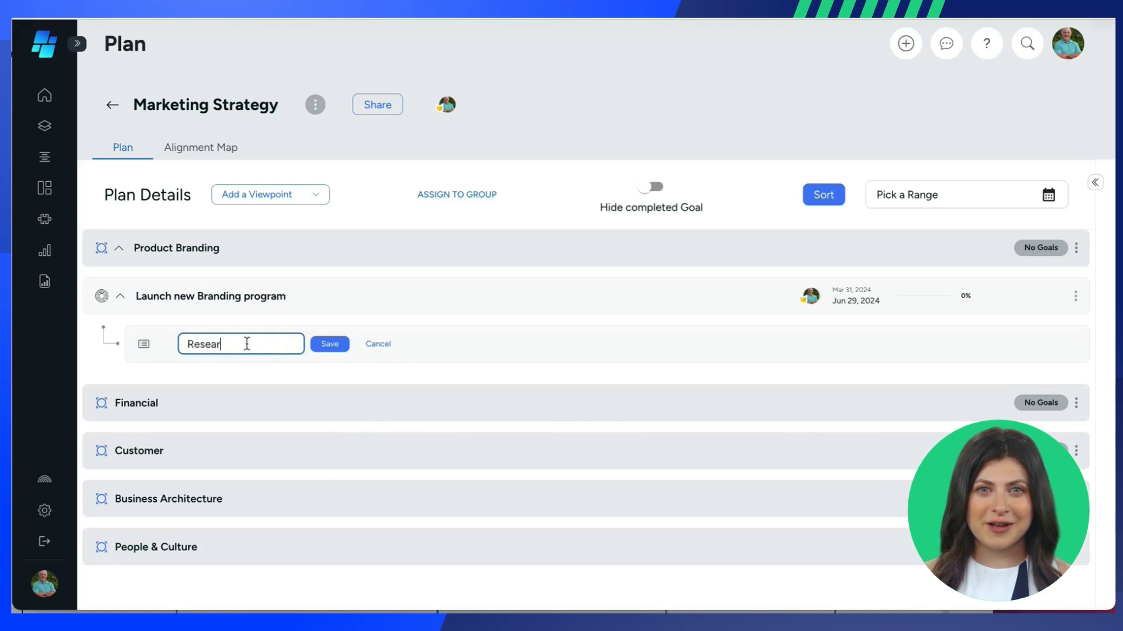
{"action": "type", "text": "ch "}
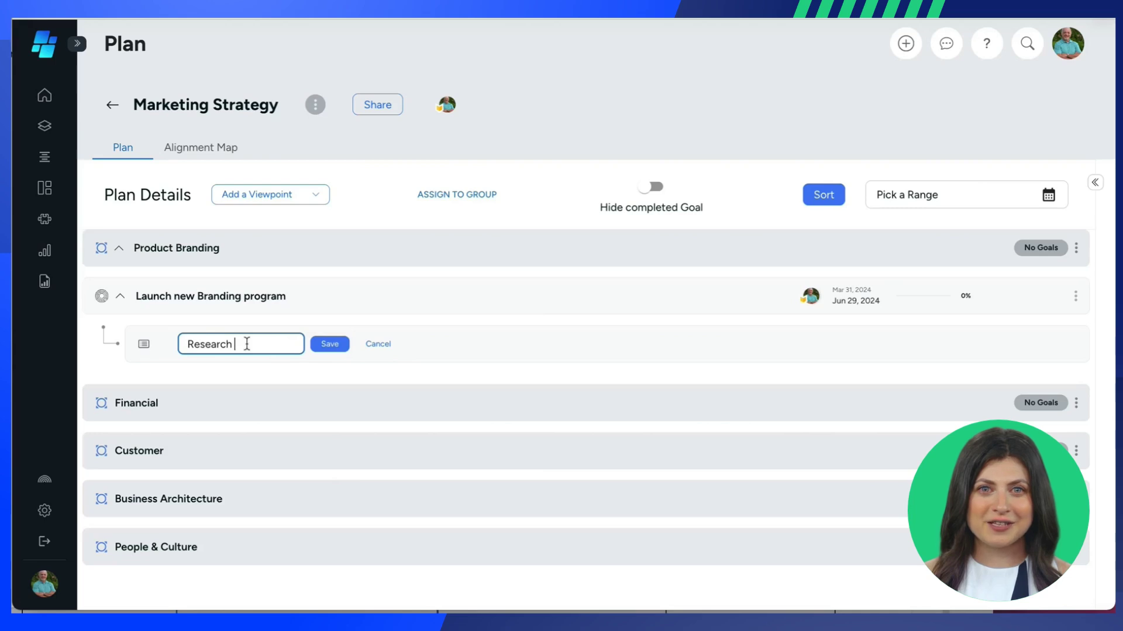
{"action": "type", "text": "and develop"}
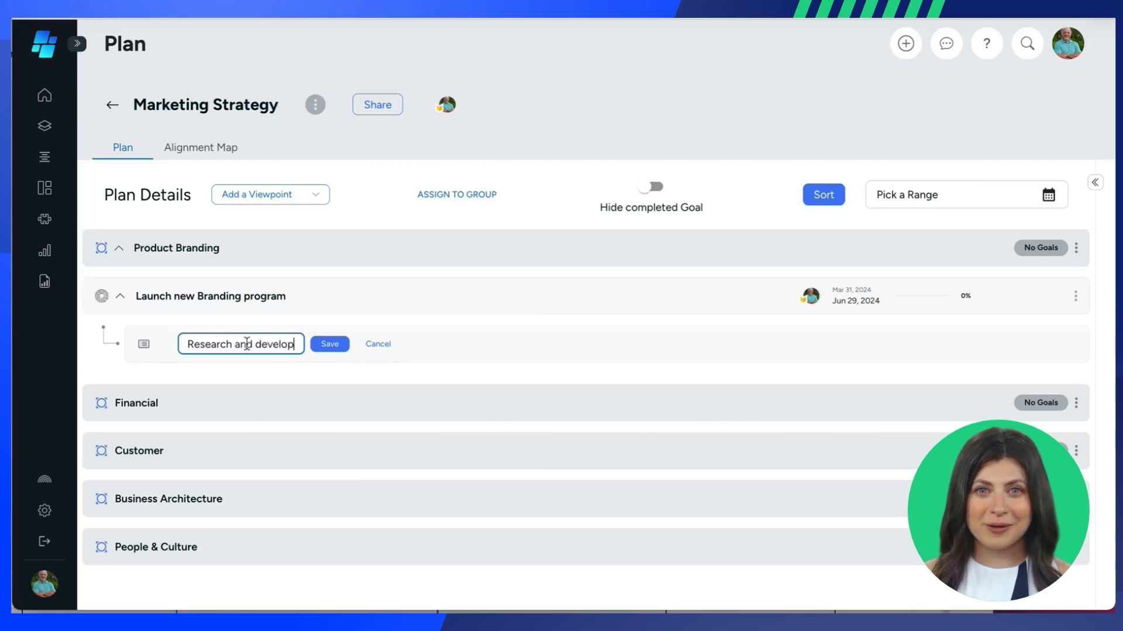
{"action": "type", "text": " and least 30 "}
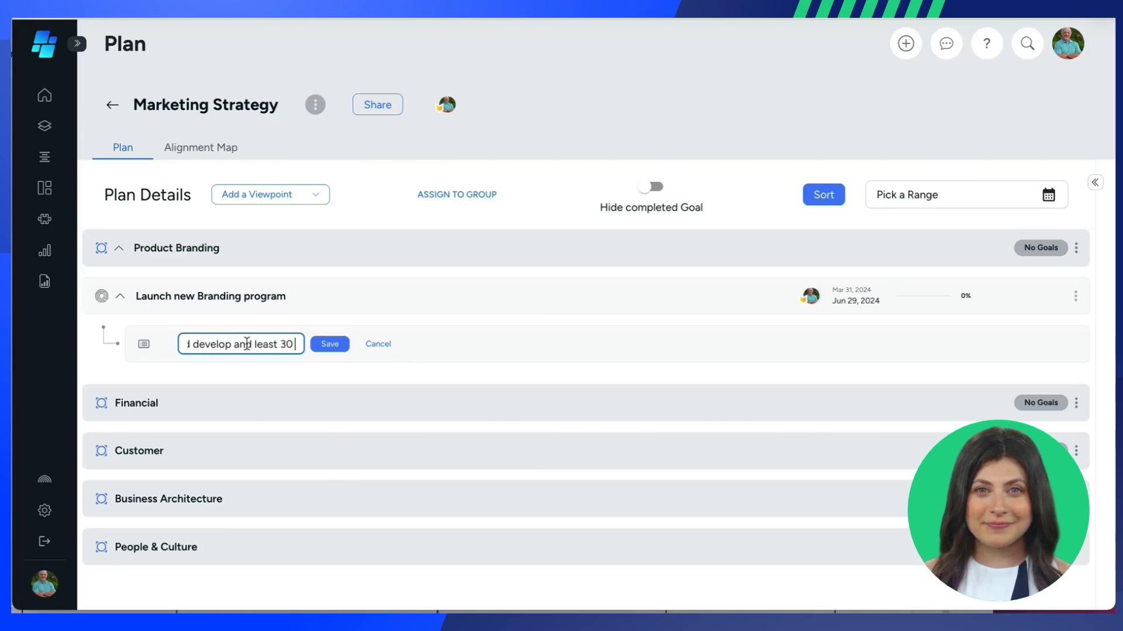
{"action": "type", "text": "candidate produc"}
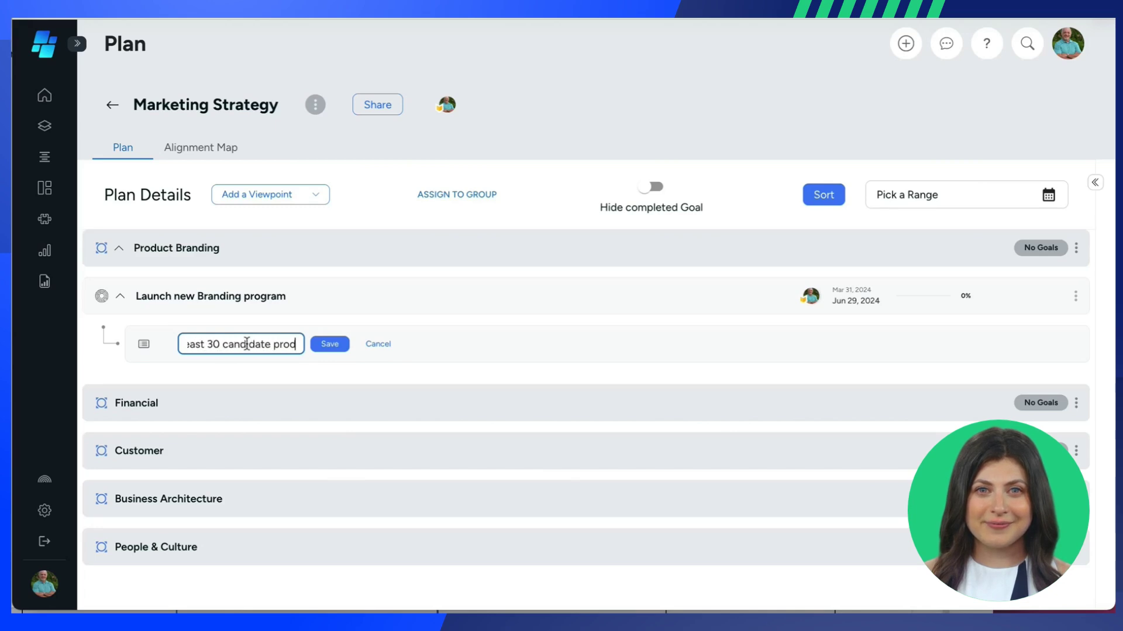
{"action": "type", "text": "ts"}
{"action": "left_click", "coordinate": [330, 345]}
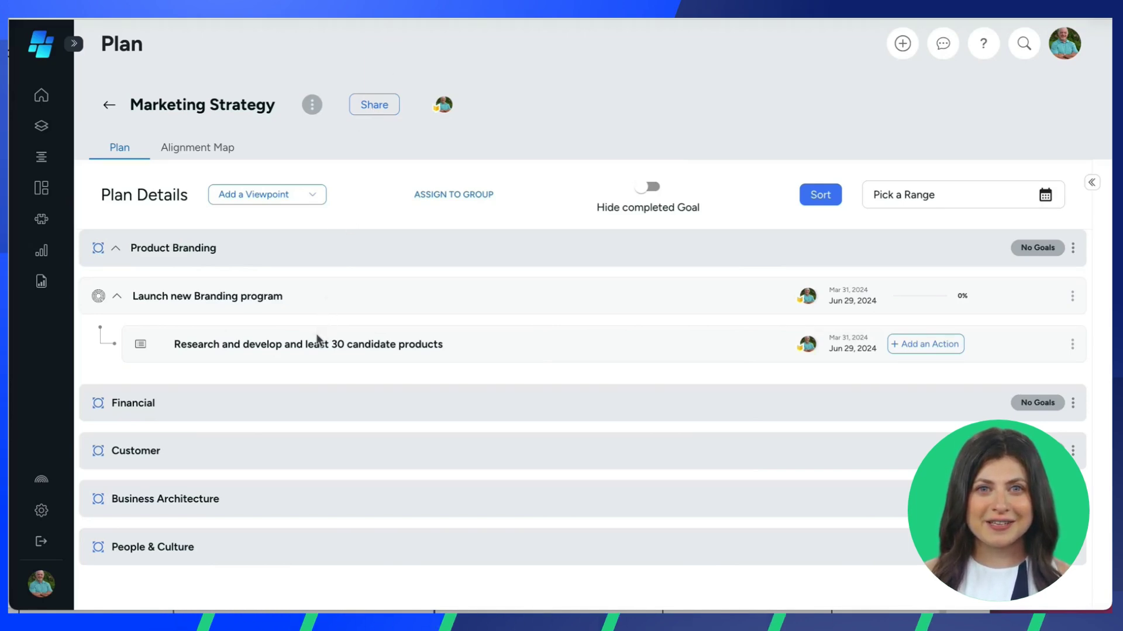
{"action": "mouse_move", "coordinate": [426, 346]}
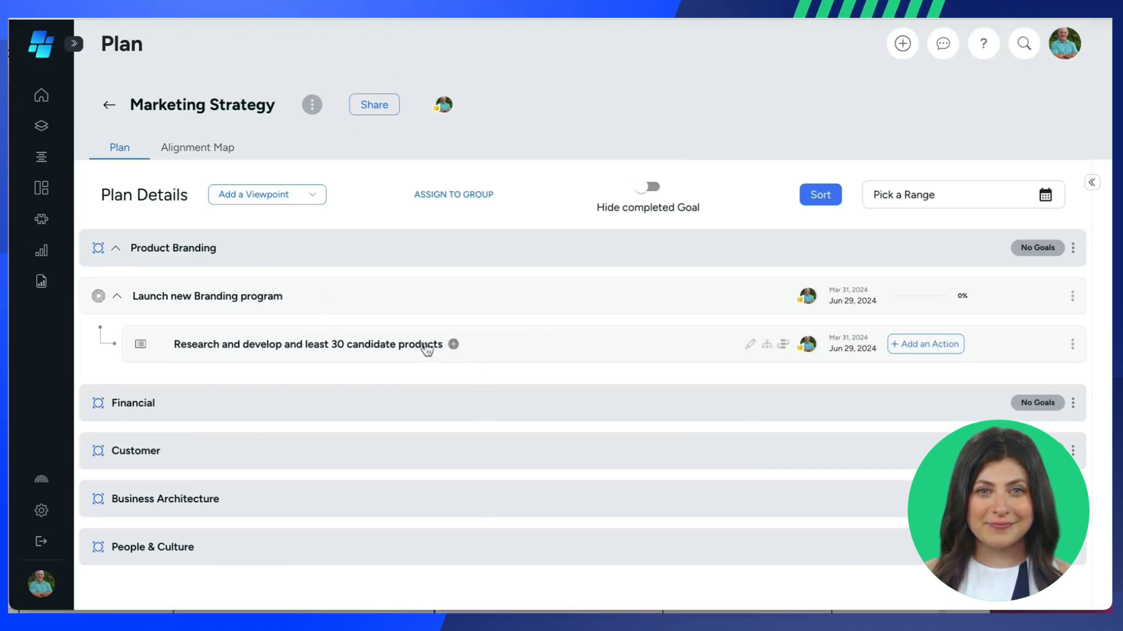
Step: Add a new action named "Present candidate products to board" under the Research and develop and least 30 candidate products project
{"action": "left_click", "coordinate": [454, 345]}
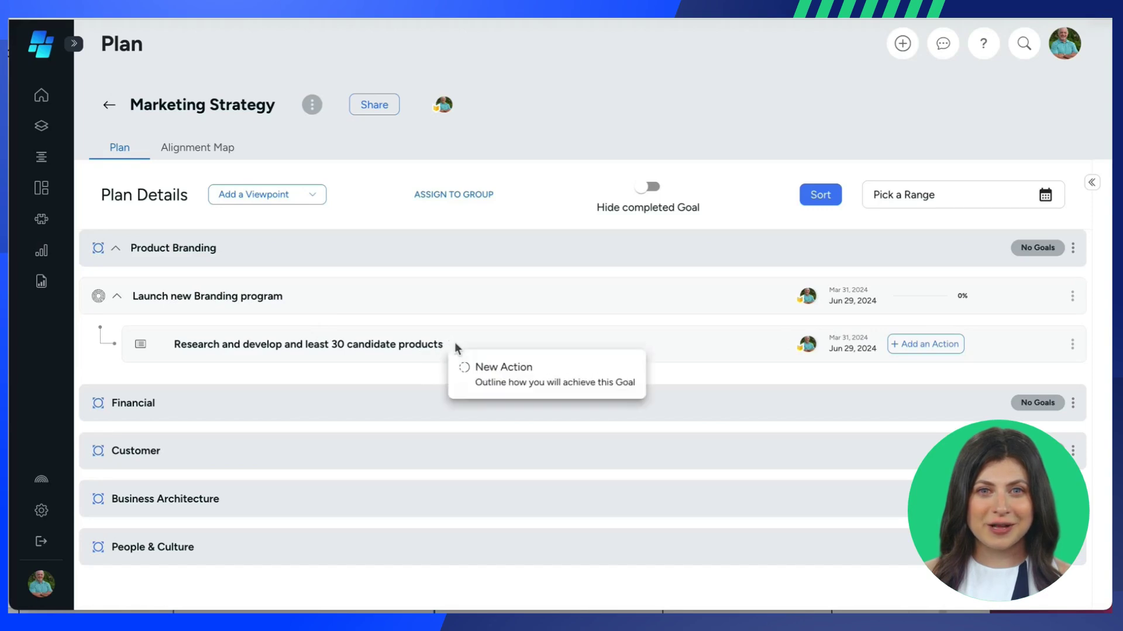
{"action": "left_click", "coordinate": [510, 376]}
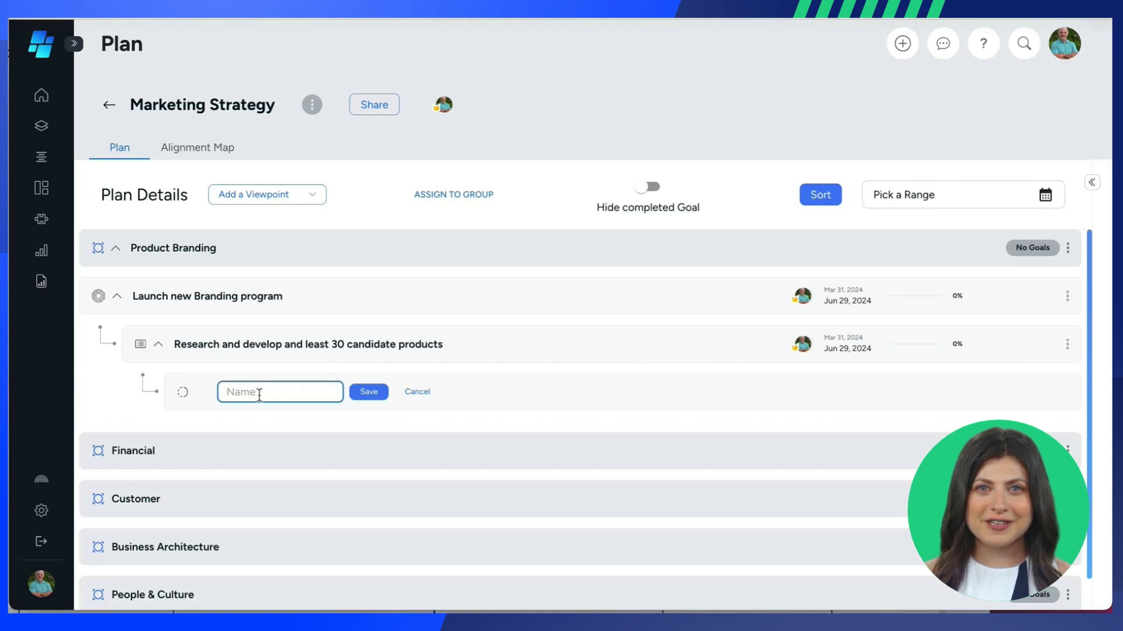
{"action": "type", "text": "Present "}
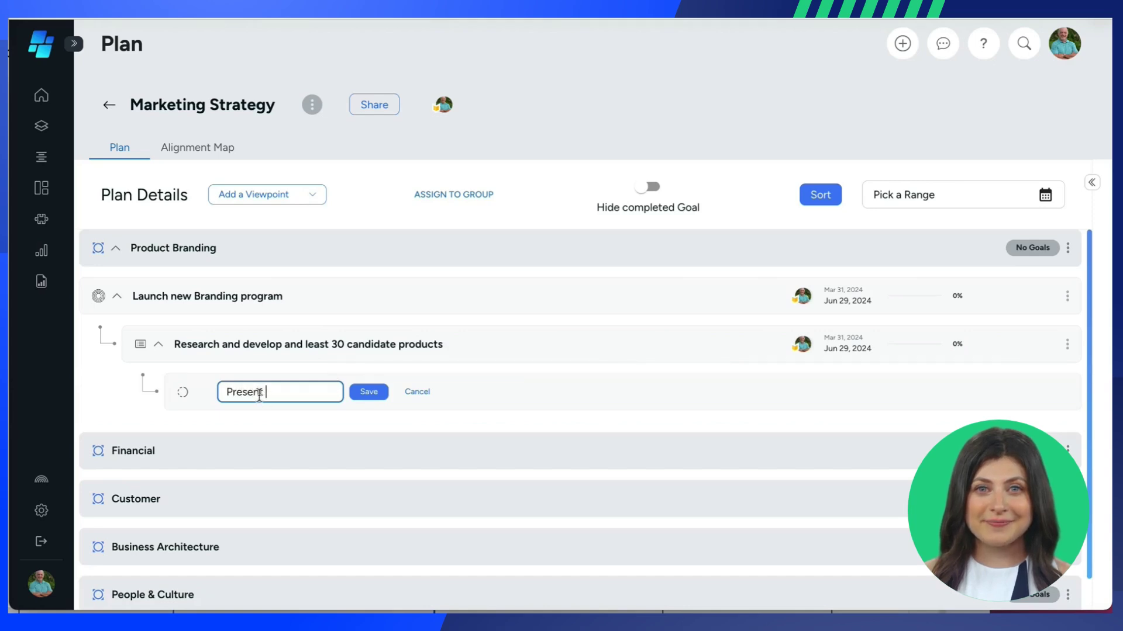
{"action": "type", "text": "candidate "}
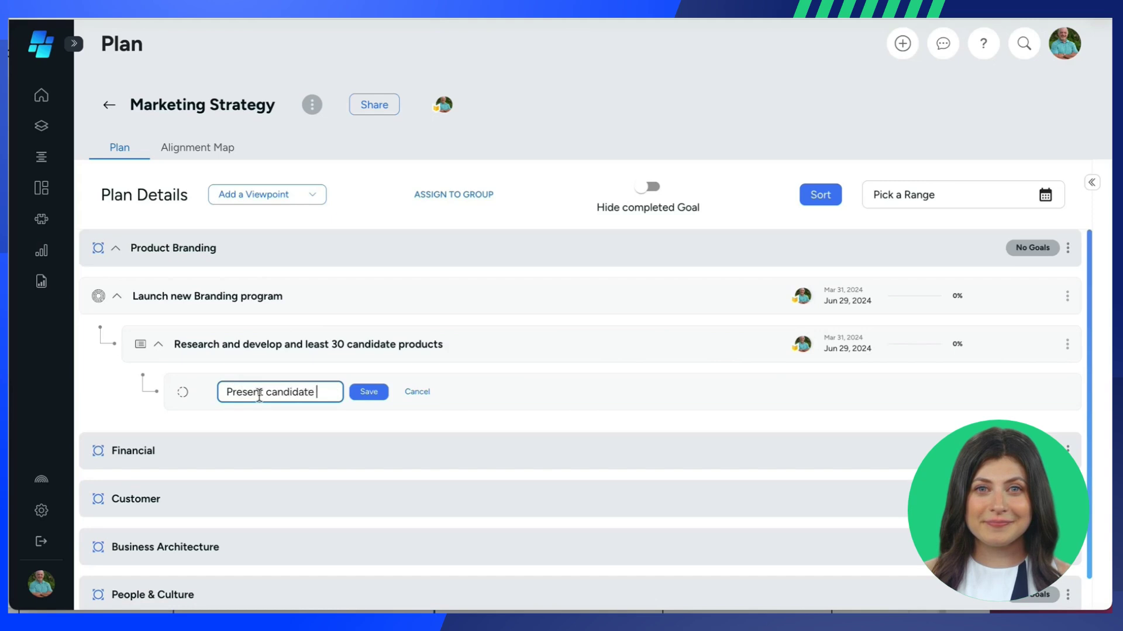
{"action": "type", "text": "products to board"}
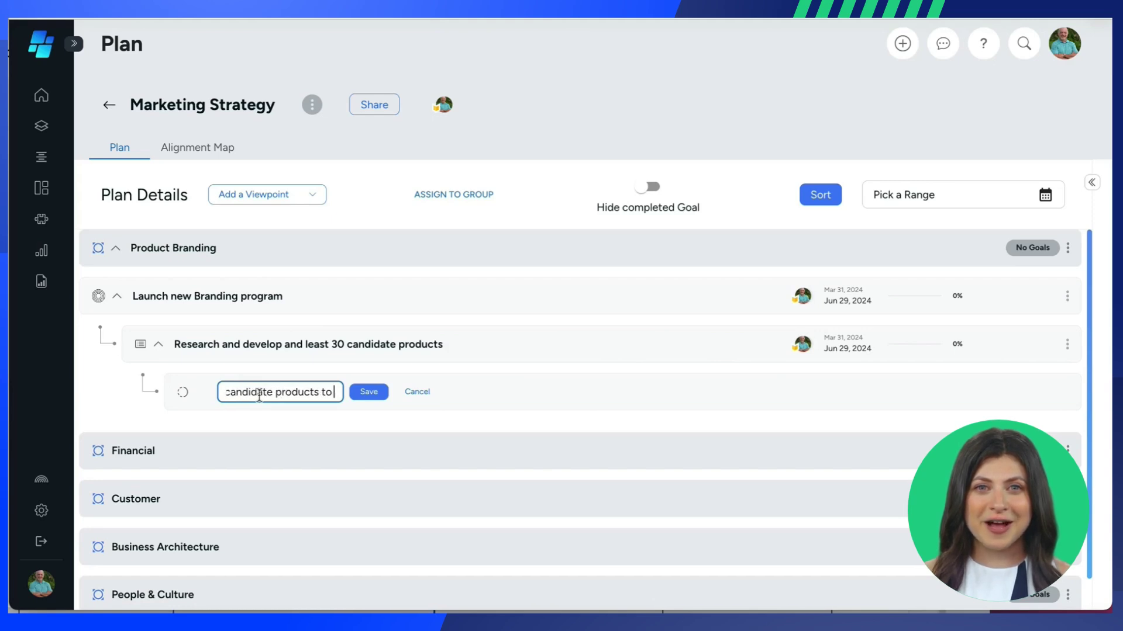
{"action": "left_click", "coordinate": [360, 391]}
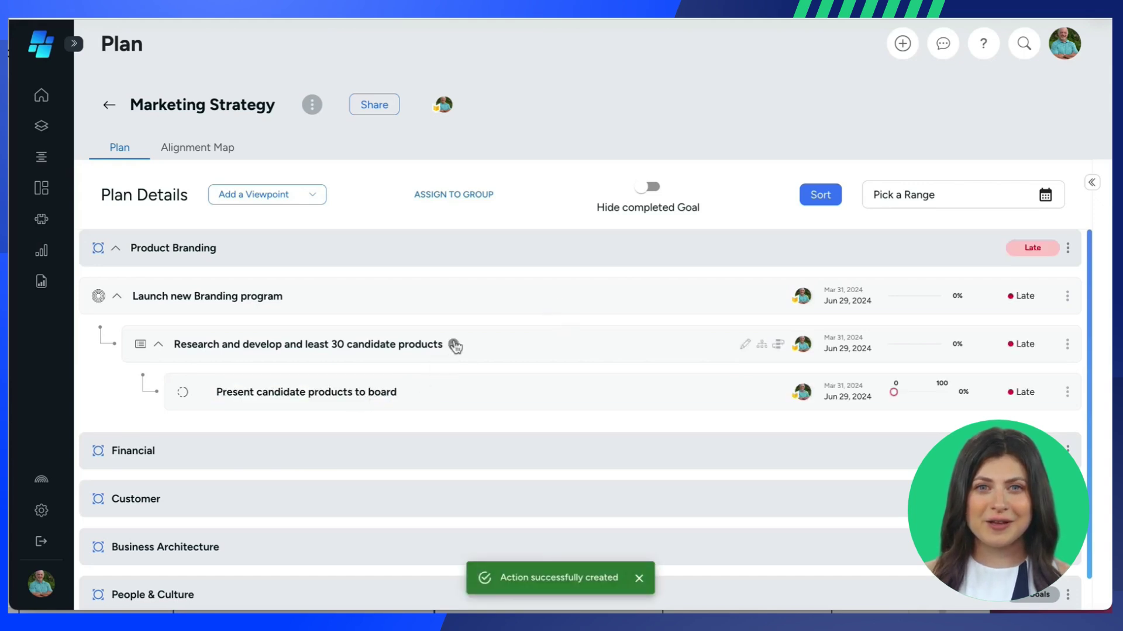
Step: Add a second action named "Finalize product development" under the Research and develop and least 30 candidate products project
{"action": "left_click", "coordinate": [455, 344]}
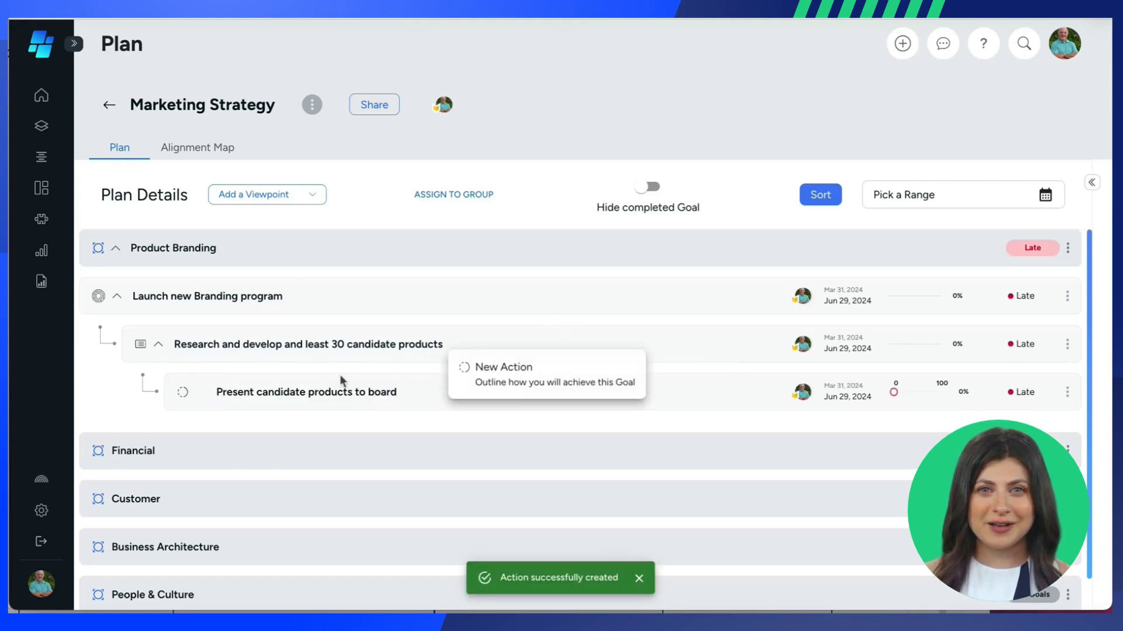
{"action": "left_click", "coordinate": [494, 366]}
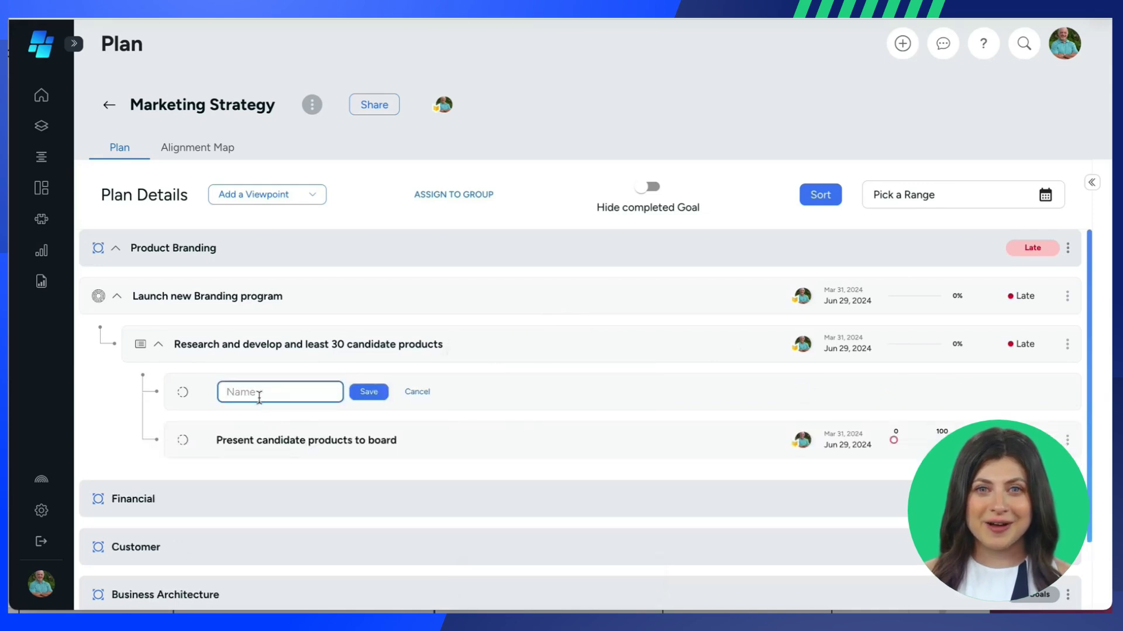
{"action": "type", "text": "Finalize "}
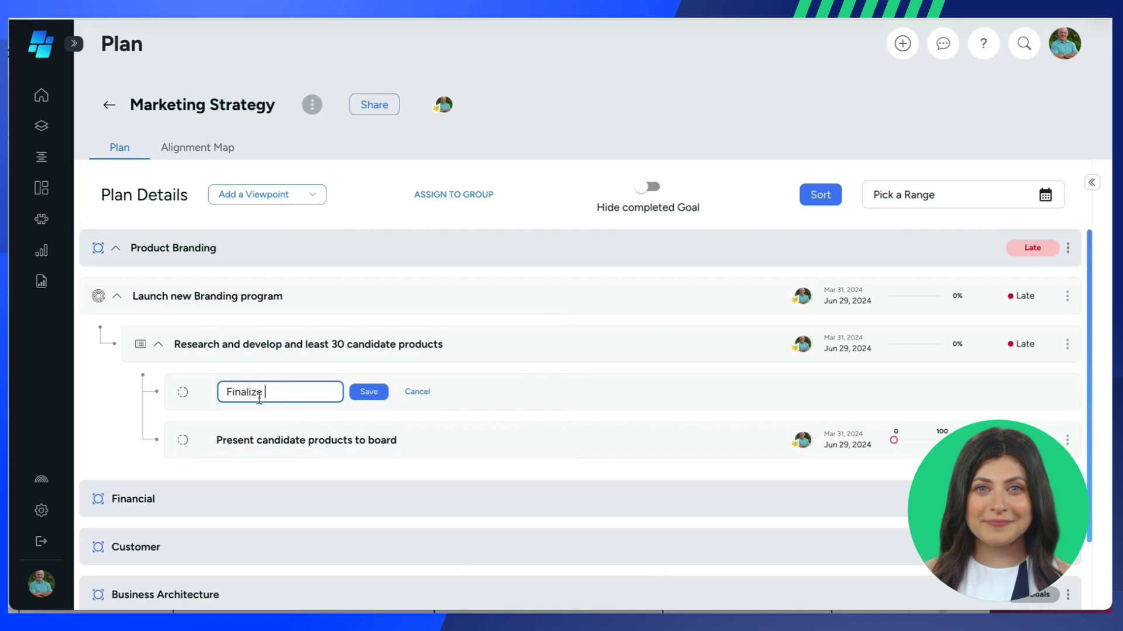
{"action": "type", "text": "product dev"}
{"action": "type", "text": "elopment"}
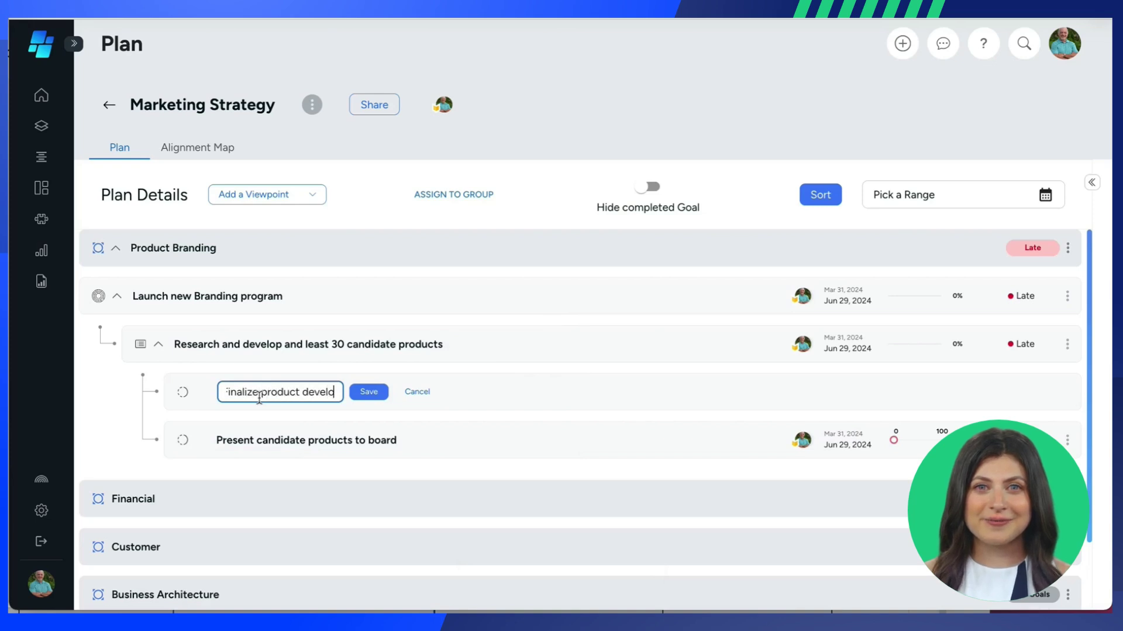
{"action": "left_click", "coordinate": [369, 396]}
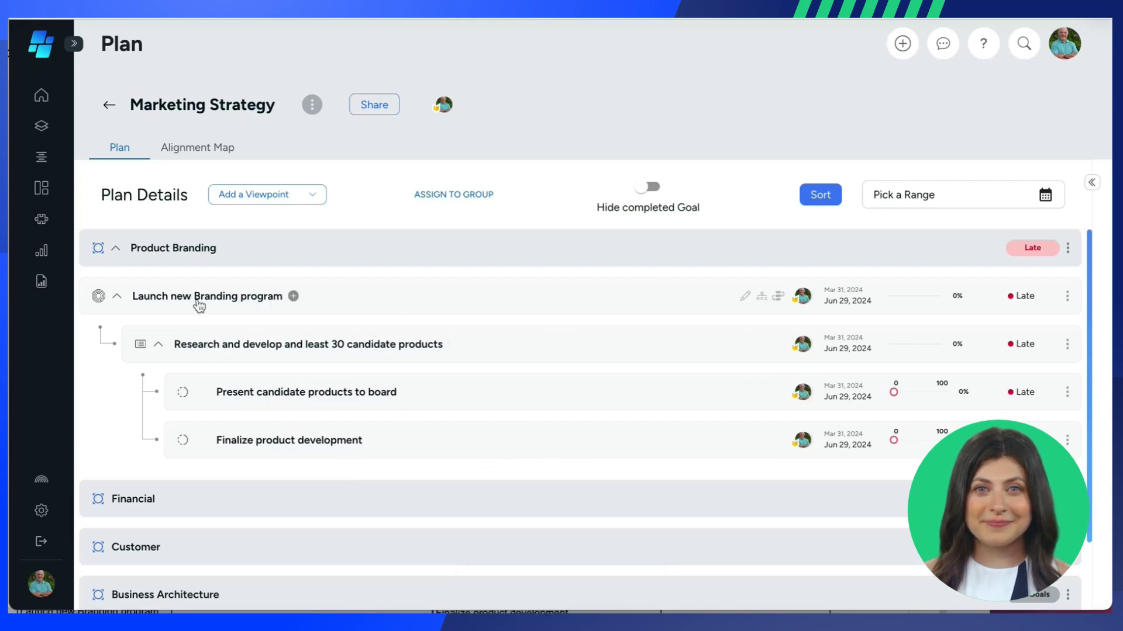
Step: Add a new action named "Develop go to market strategy for 17 products and launch" directly under the Launch new Branding program goal
{"action": "left_click", "coordinate": [293, 297]}
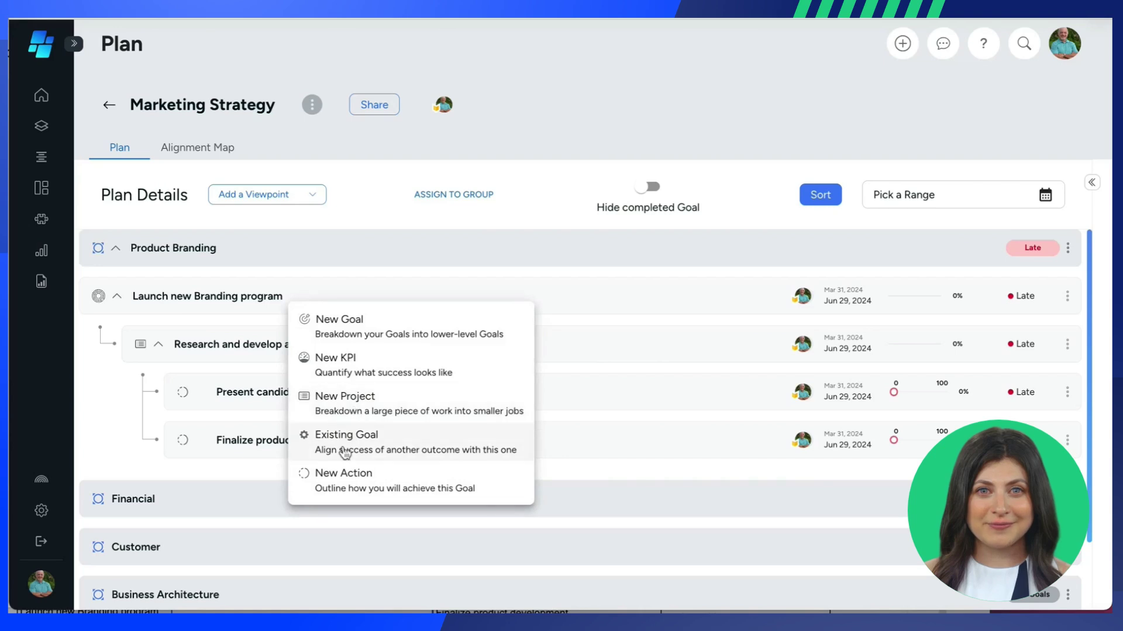
{"action": "left_click", "coordinate": [344, 483]}
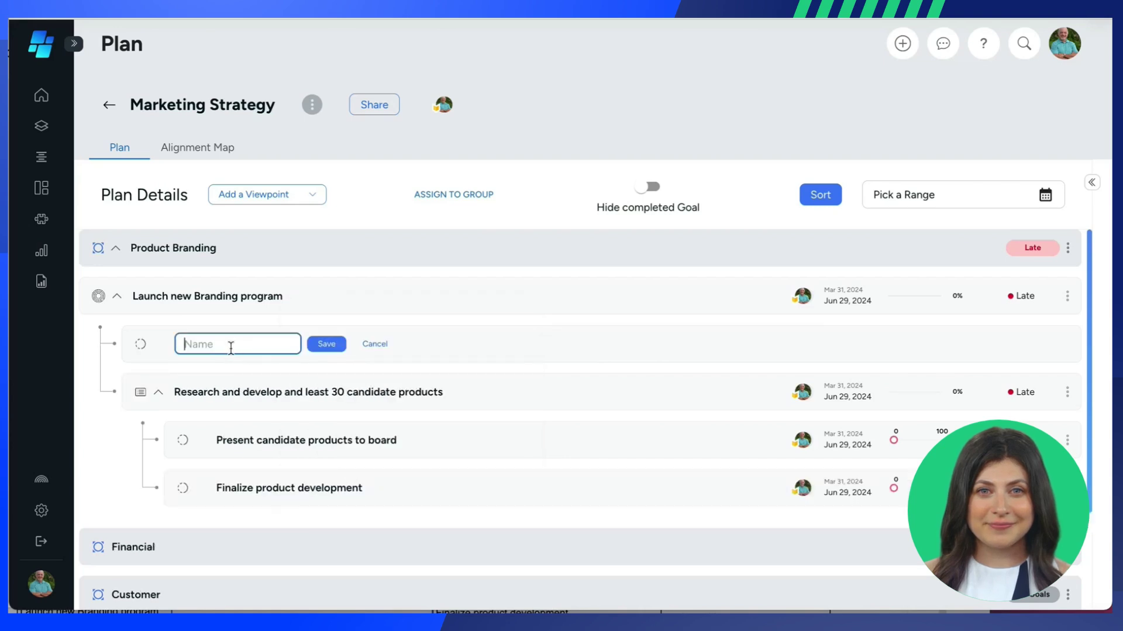
{"action": "type", "text": "Develop"}
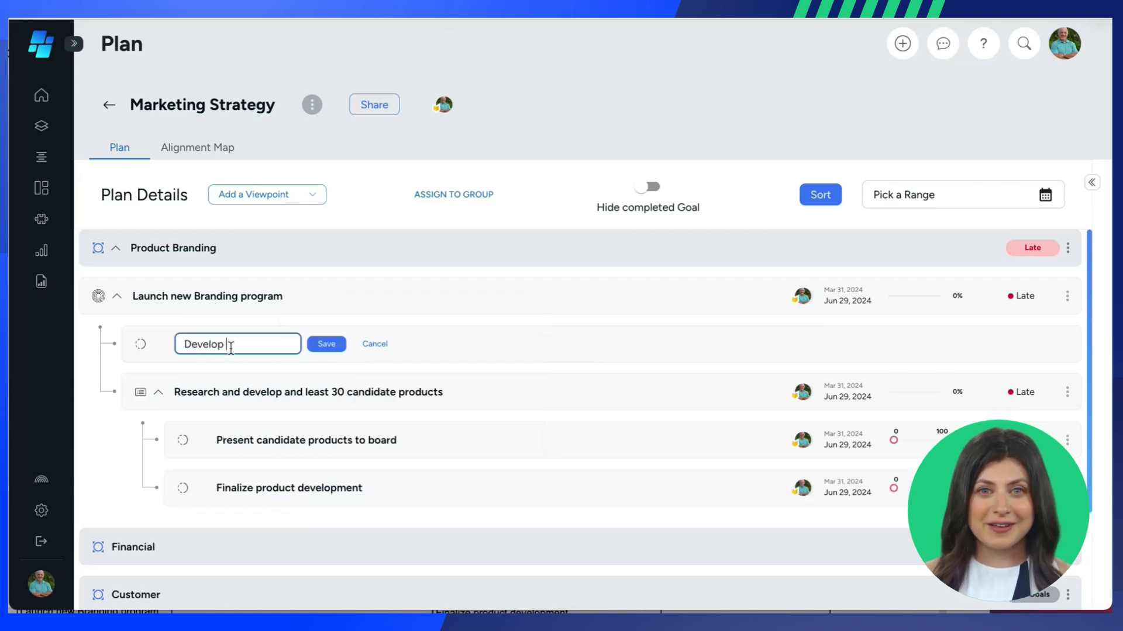
{"action": "type", "text": " go to market s"}
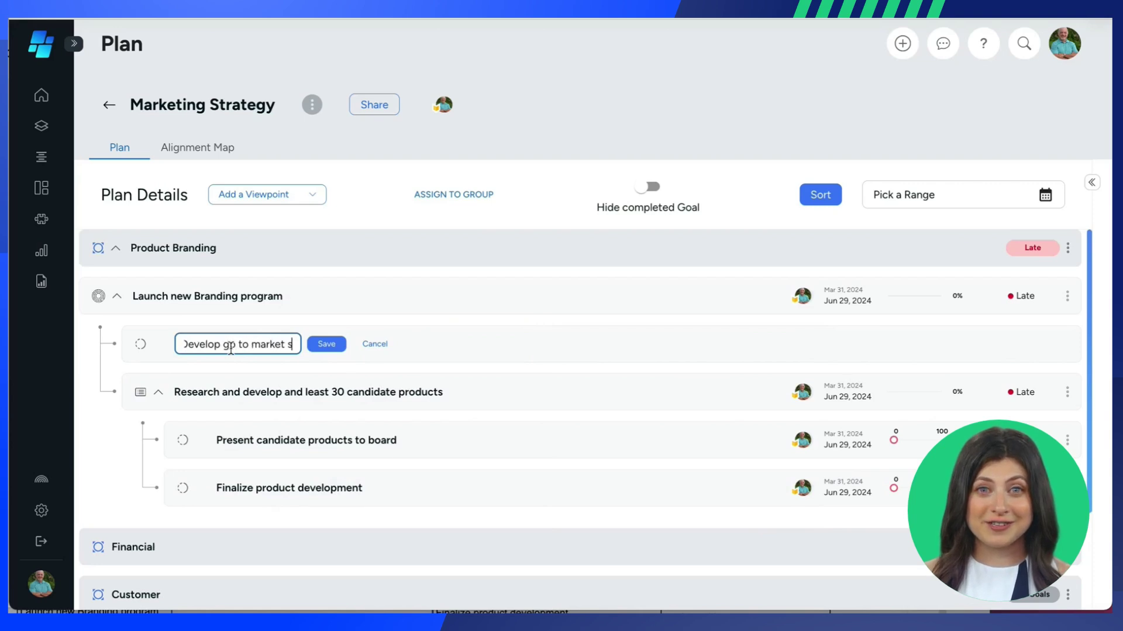
{"action": "type", "text": "trategy for 1"}
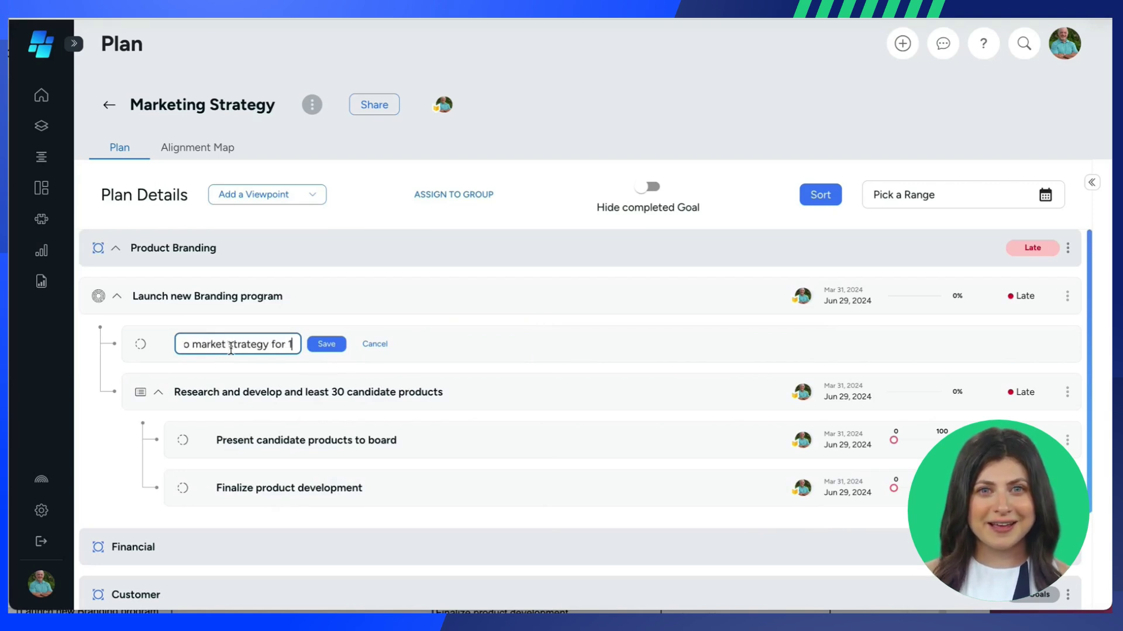
{"action": "type", "text": "7 products "}
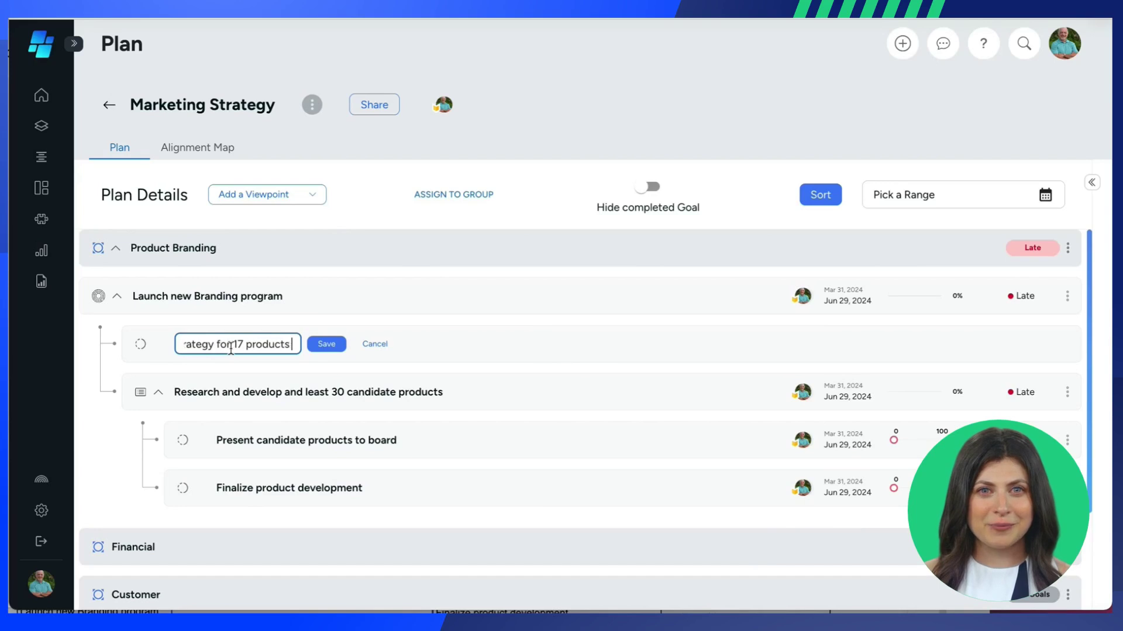
{"action": "type", "text": "and launch"}
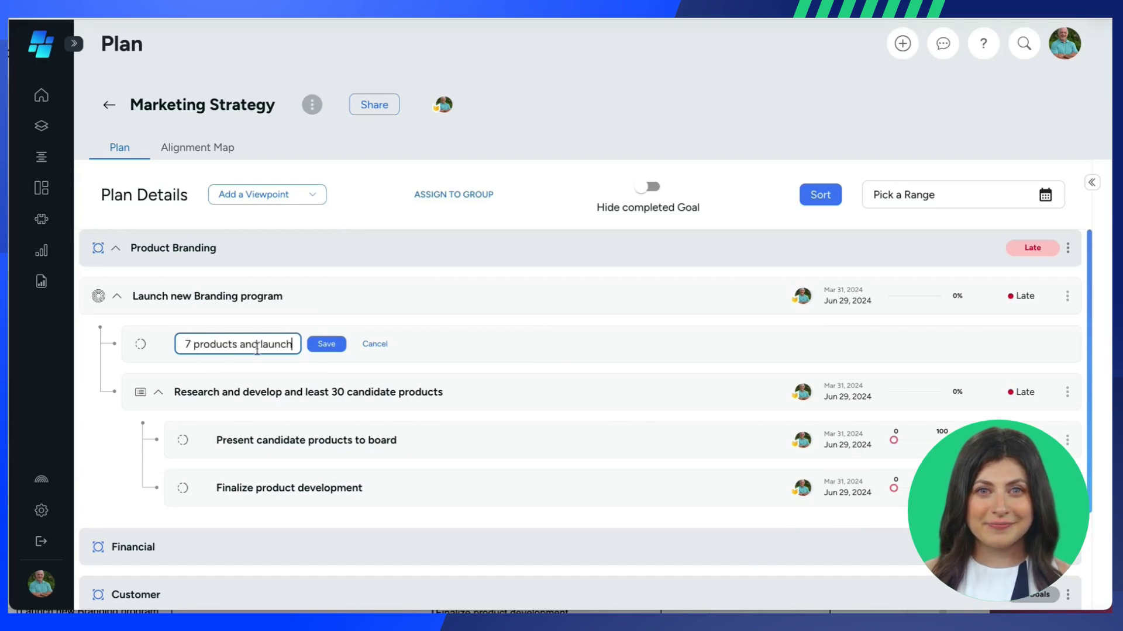
{"action": "left_click", "coordinate": [332, 345]}
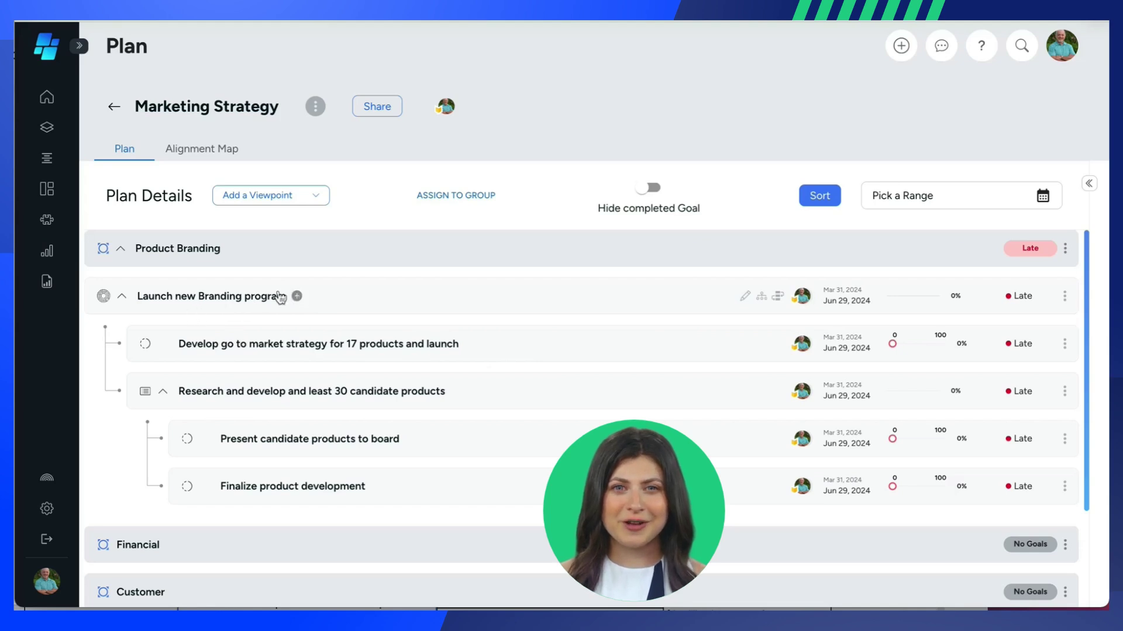
Step: Add a new KPI named "$3M in revenue for new products this year" under the Launch new Branding program goal
{"action": "left_click", "coordinate": [297, 295]}
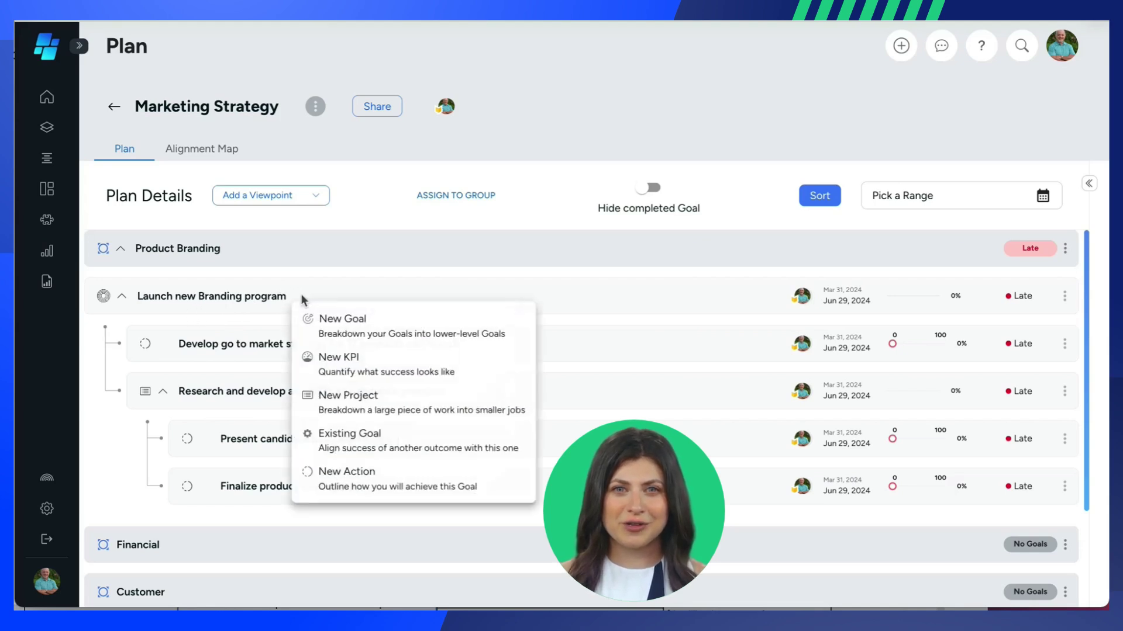
{"action": "left_click", "coordinate": [344, 366]}
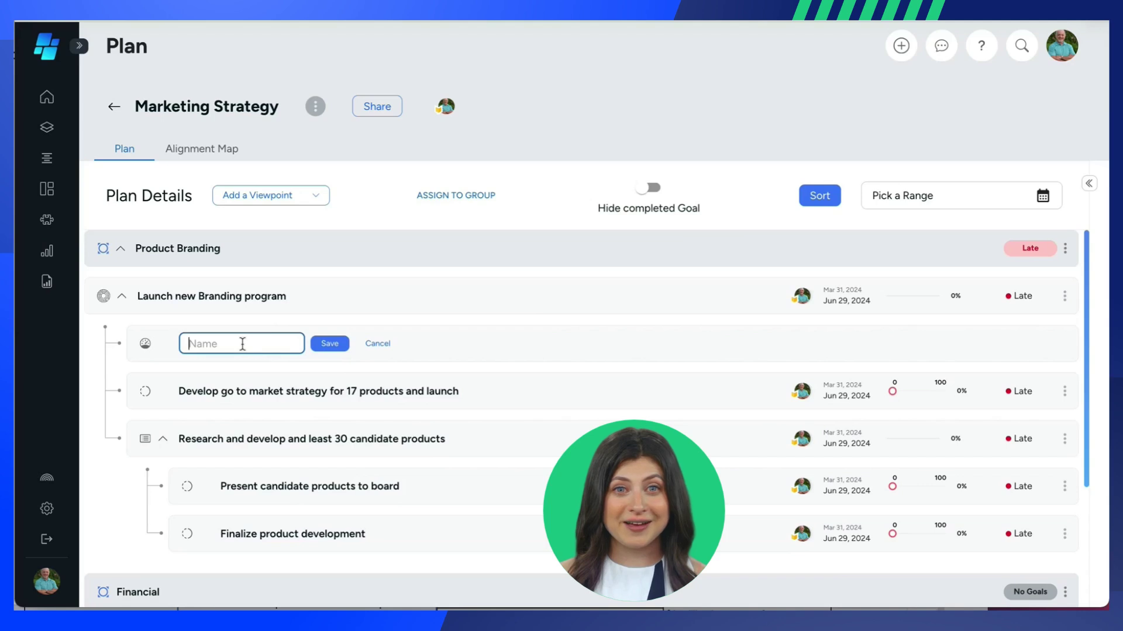
{"action": "type", "text": "$3M in re"}
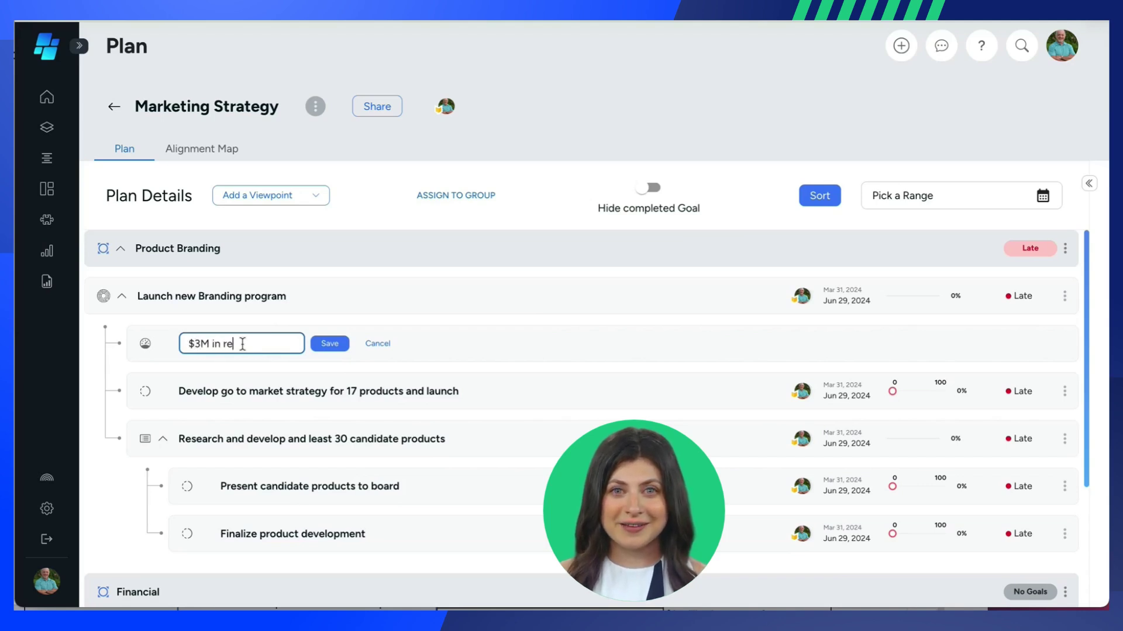
{"action": "type", "text": "venue for new pro"}
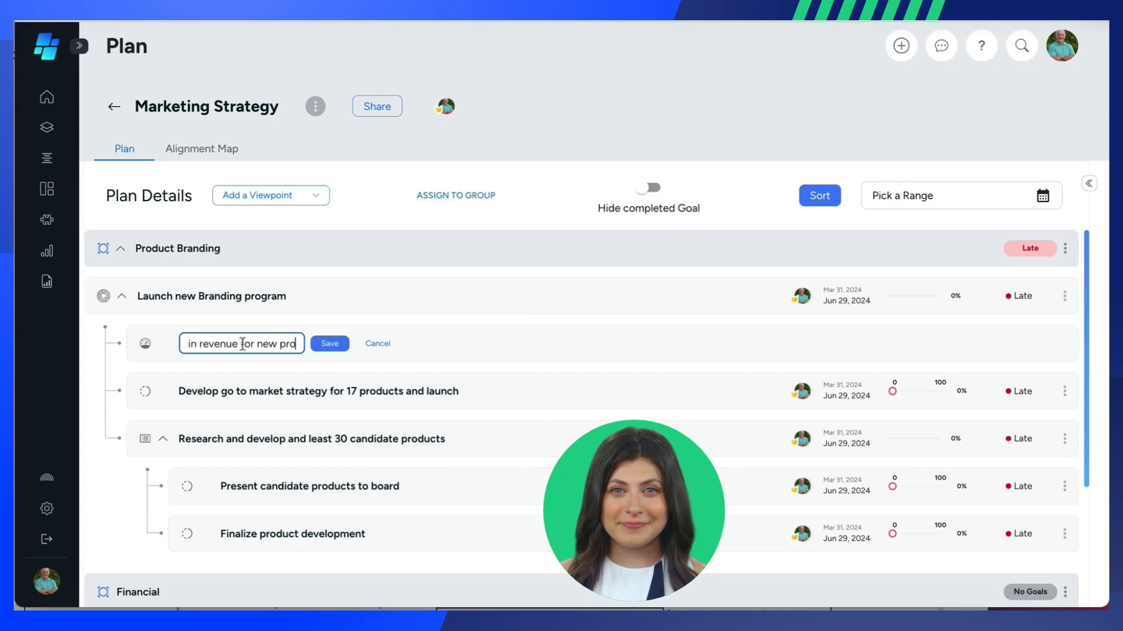
{"action": "type", "text": "ducts this year"}
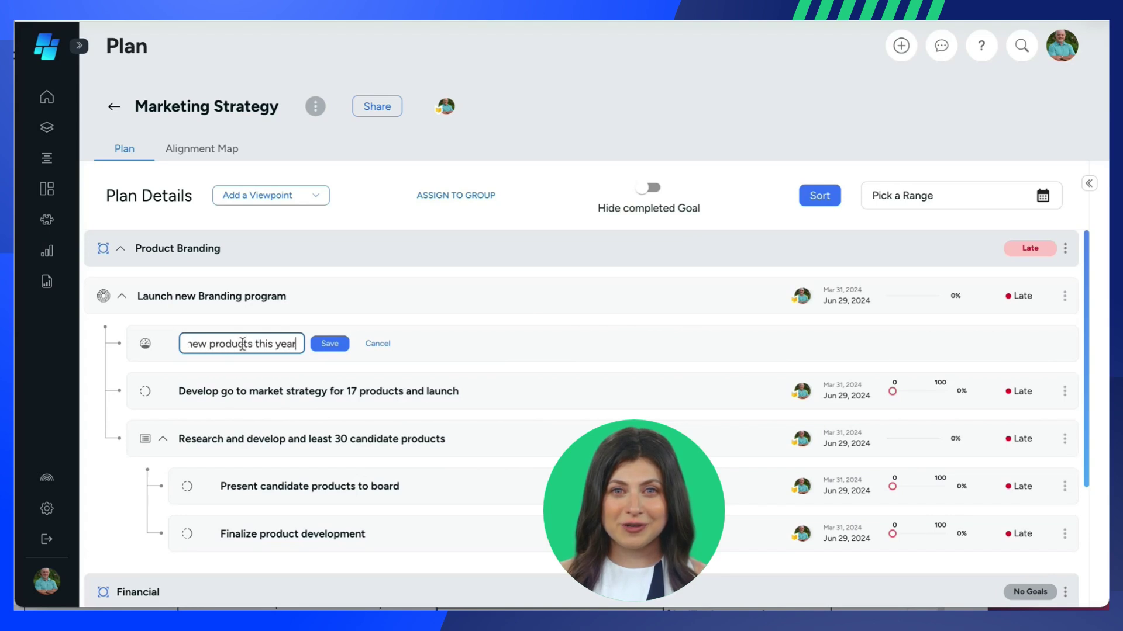
{"action": "left_click", "coordinate": [327, 344]}
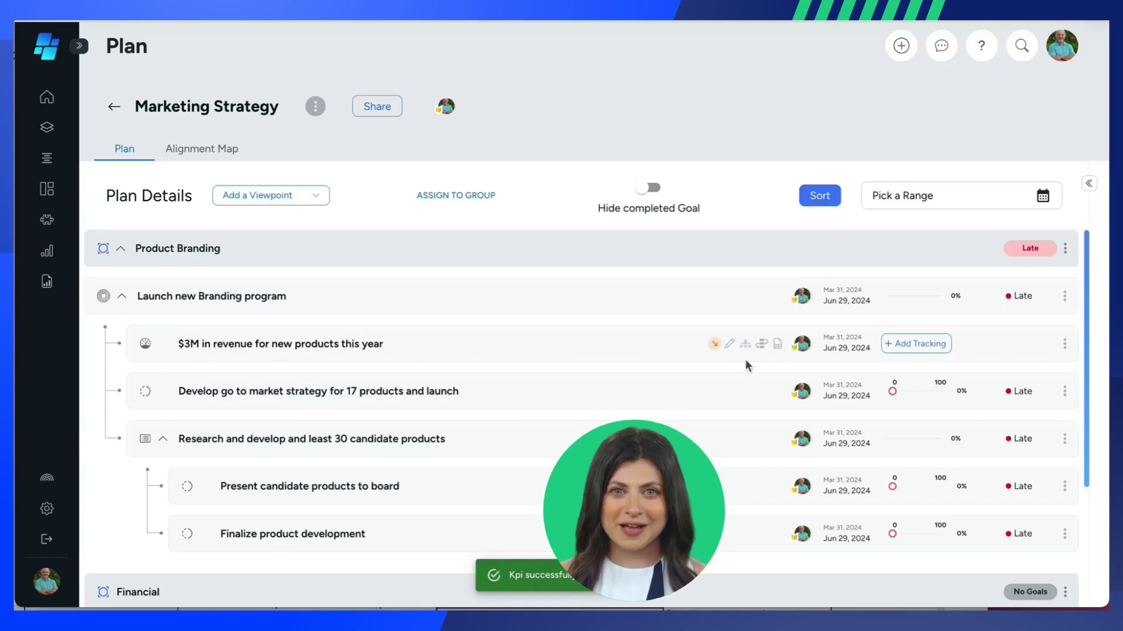
Step: Set up tracking for the $3M revenue KPI as Manually (no calculations), with target type Achieve Target and measurement $
{"action": "left_click", "coordinate": [914, 345]}
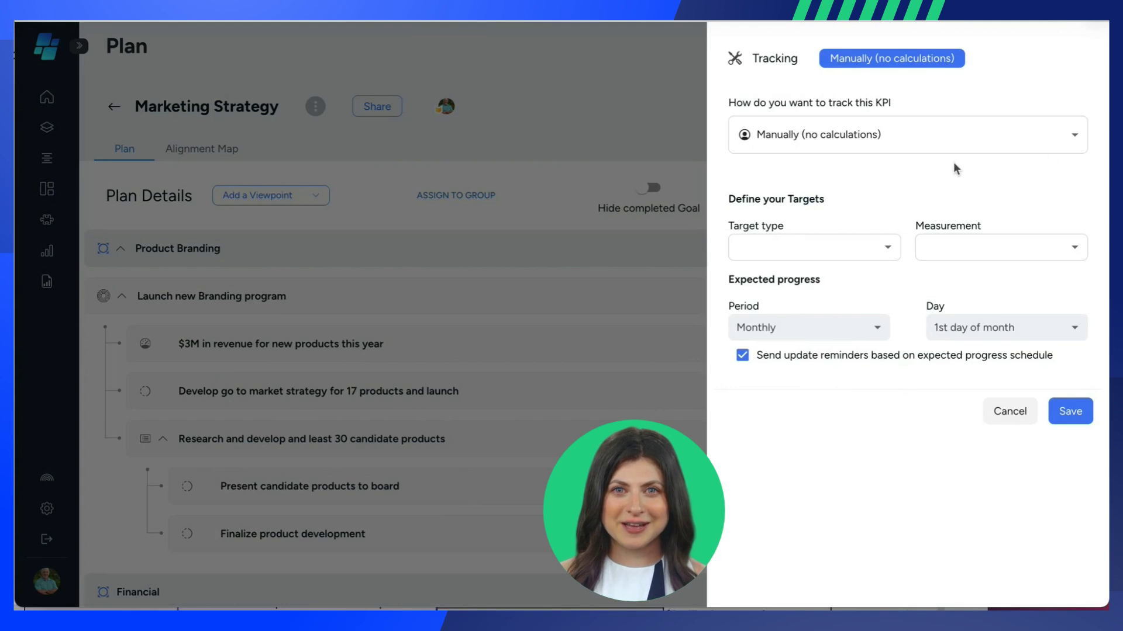
{"action": "left_click", "coordinate": [1074, 140]}
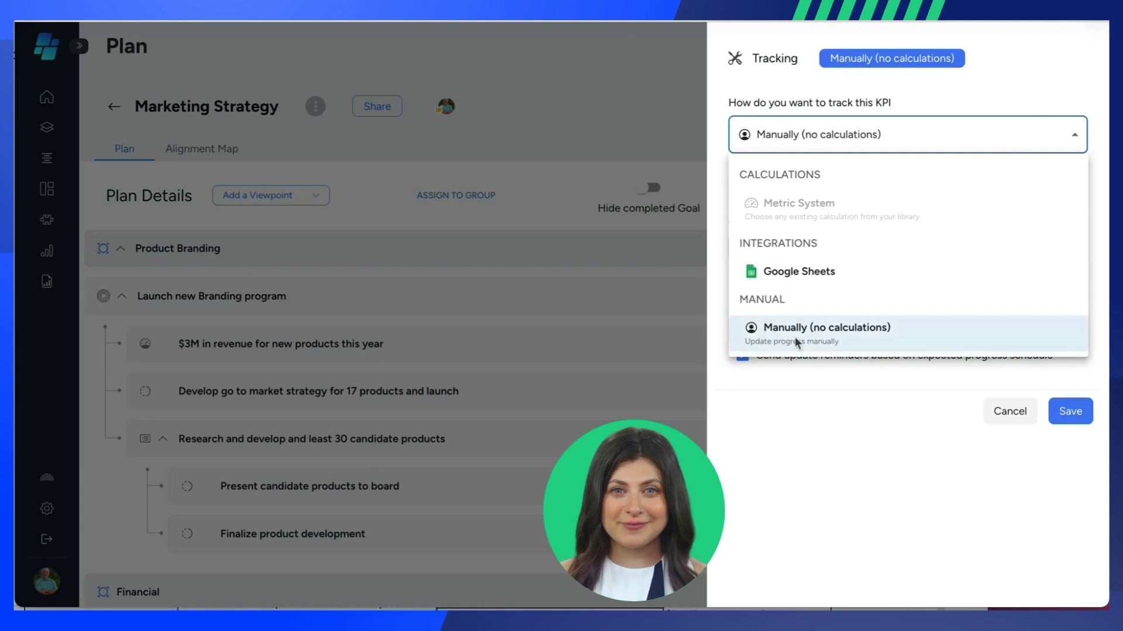
{"action": "left_click", "coordinate": [835, 135]}
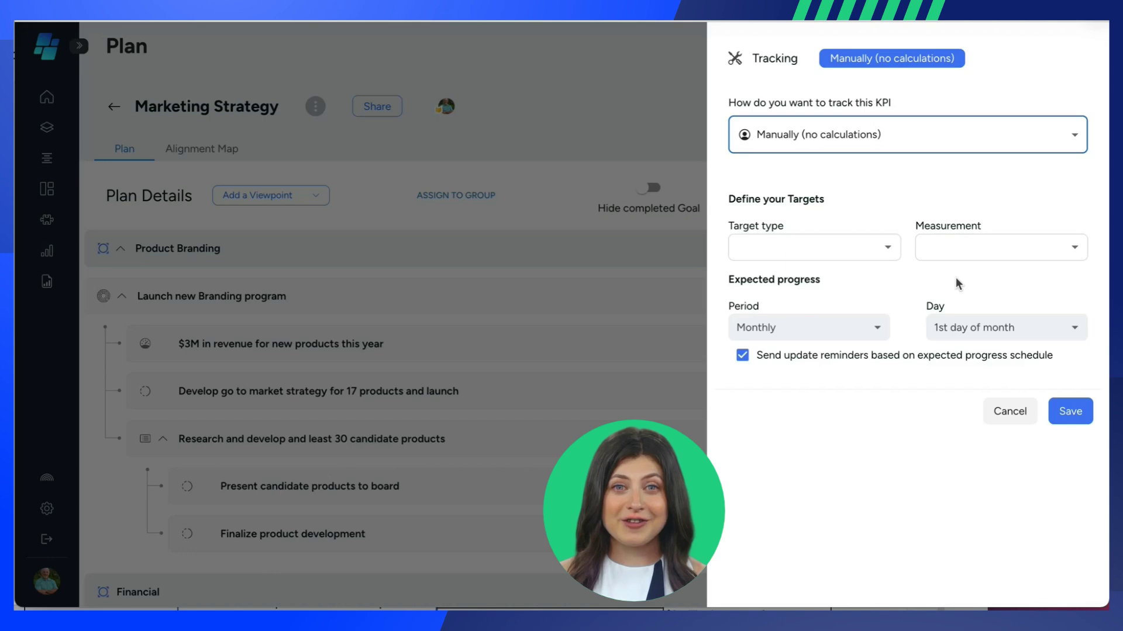
{"action": "left_click", "coordinate": [888, 246]}
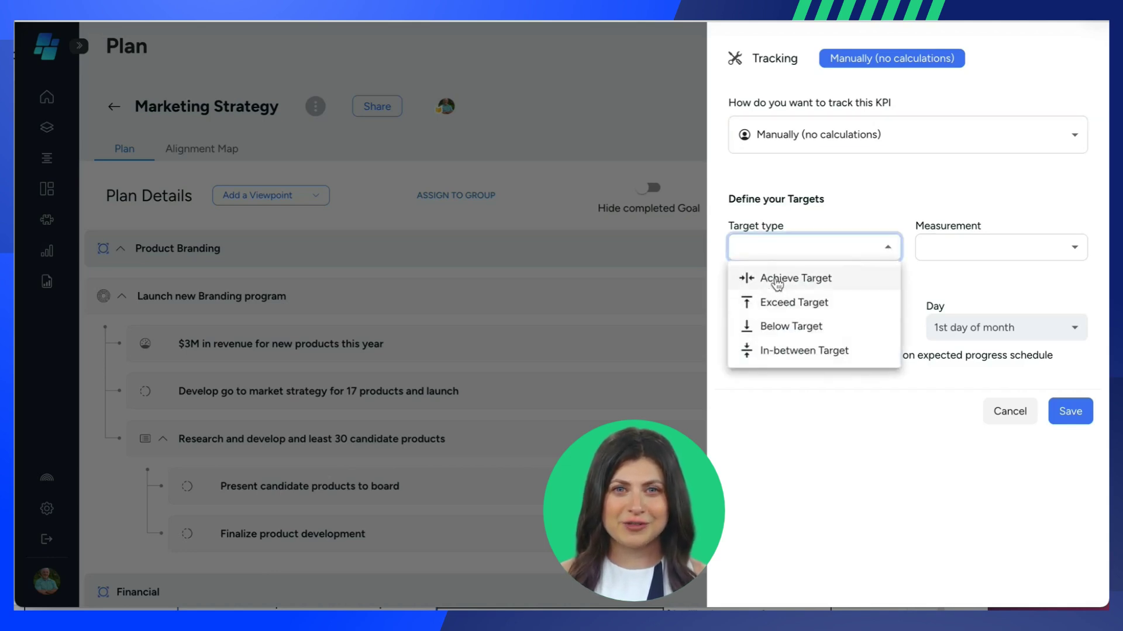
{"action": "left_click", "coordinate": [814, 280]}
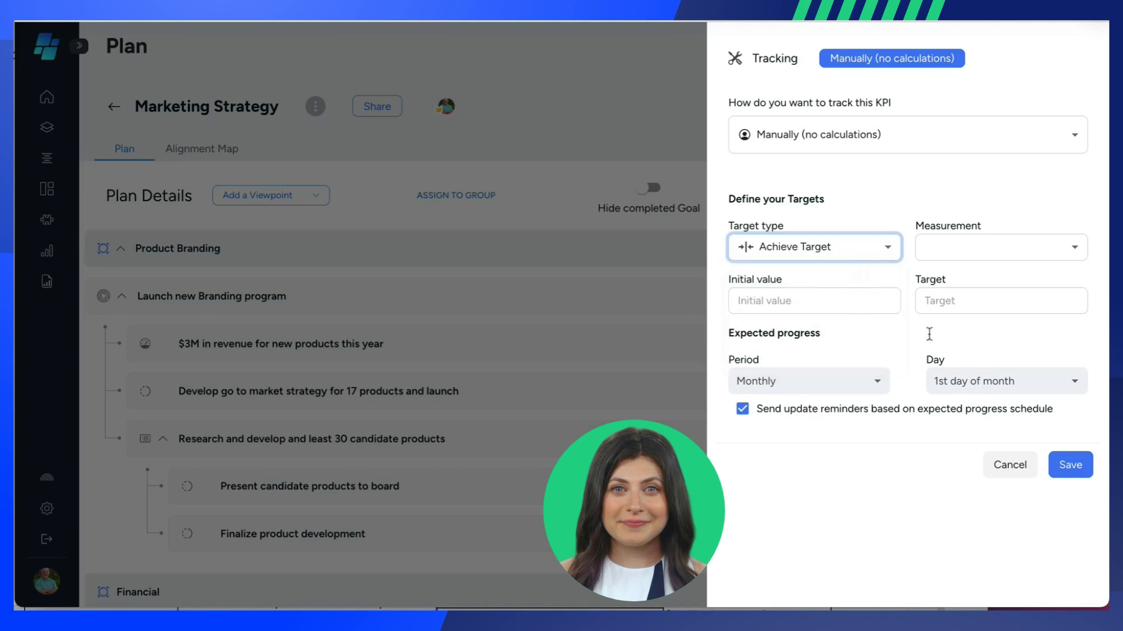
{"action": "left_click", "coordinate": [1073, 248]}
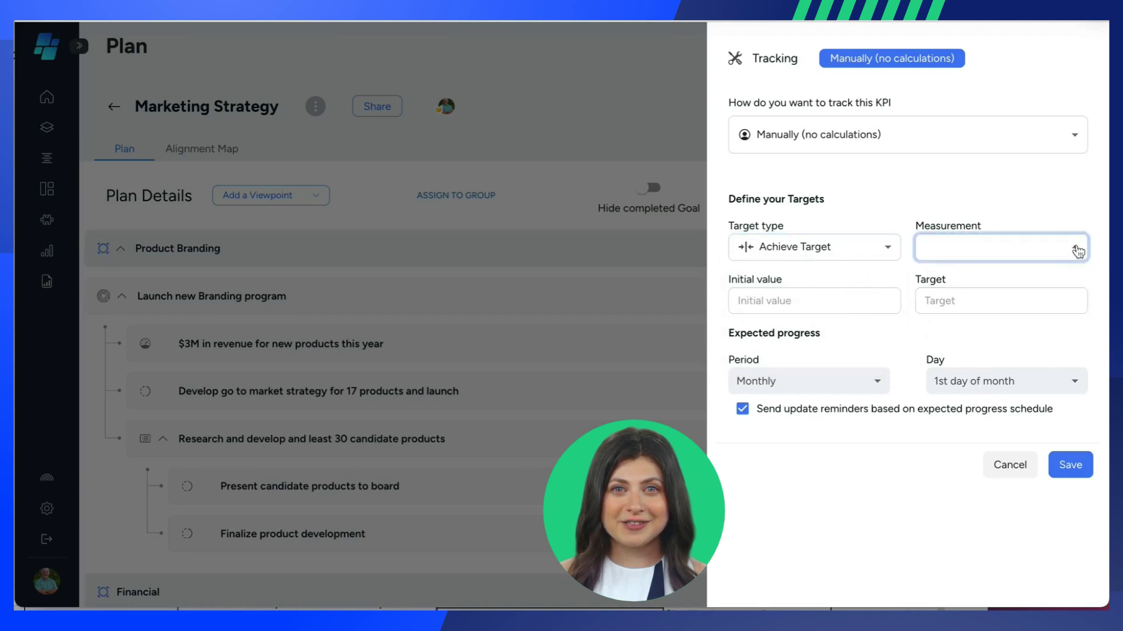
{"action": "left_click", "coordinate": [930, 302]}
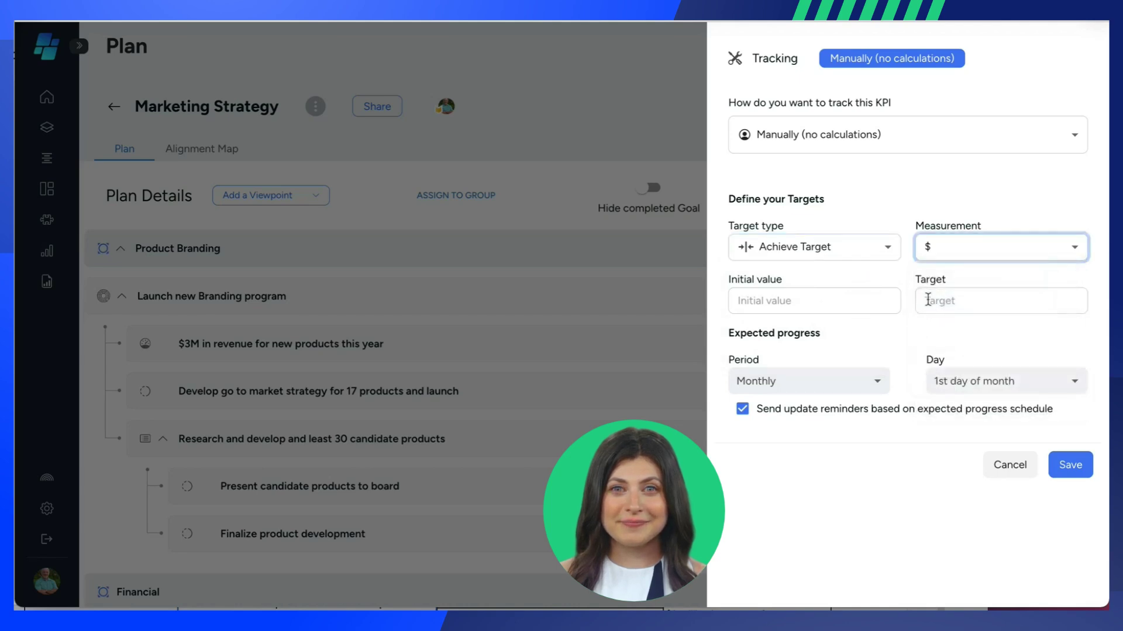
Step: Set the KPI's initial value to 0 and its target to 3000000, and save the tracking
{"action": "left_click", "coordinate": [784, 303]}
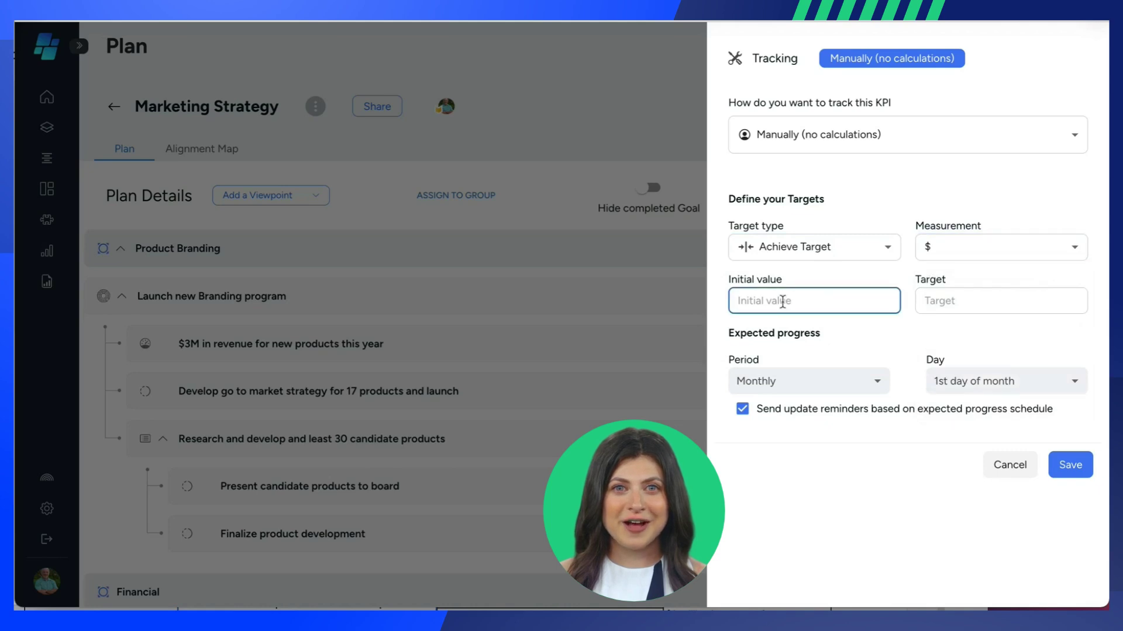
{"action": "type", "text": "0"}
{"action": "left_click", "coordinate": [937, 298]}
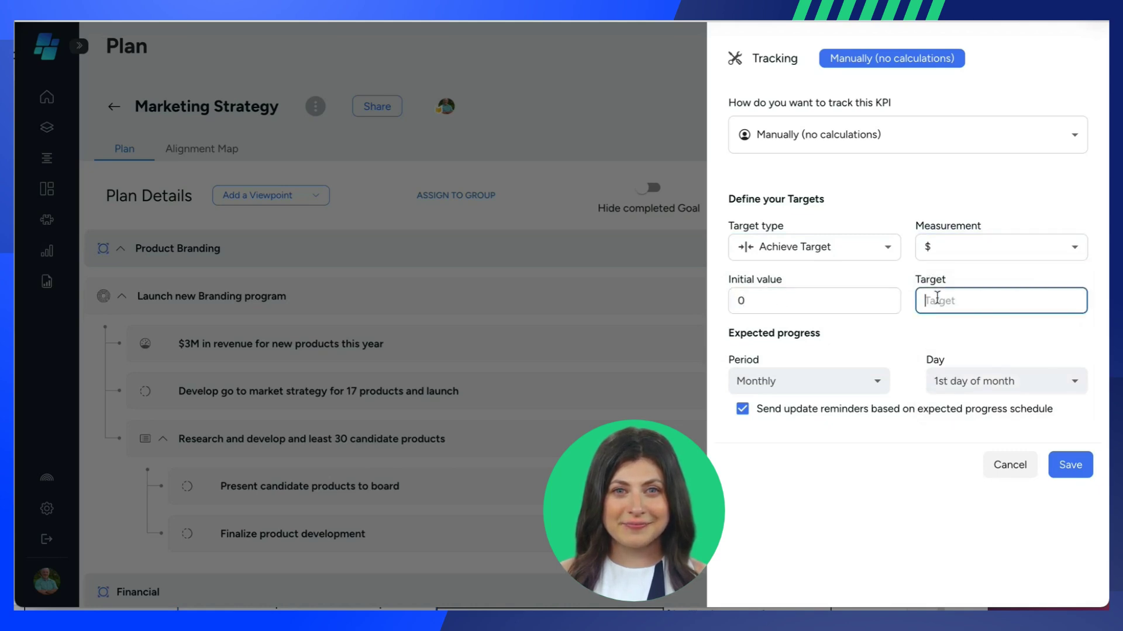
{"action": "type", "text": "3000000"}
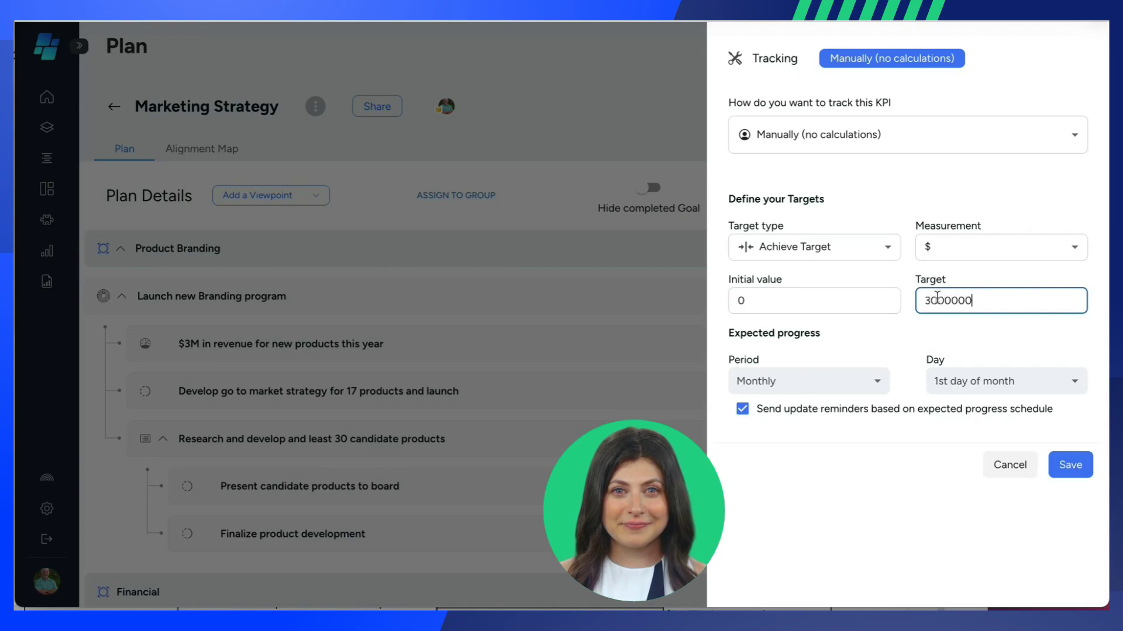
{"action": "left_click", "coordinate": [1070, 465]}
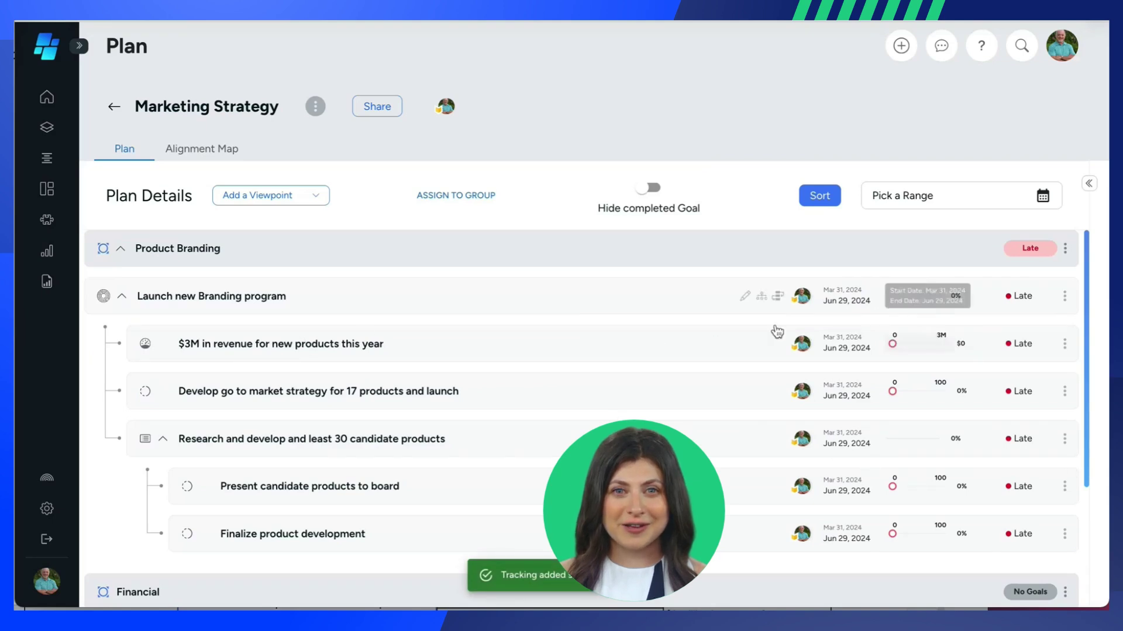
Step: Open the $3M in revenue for new products this year KPI and review its progress chart and details
{"action": "left_click", "coordinate": [292, 345]}
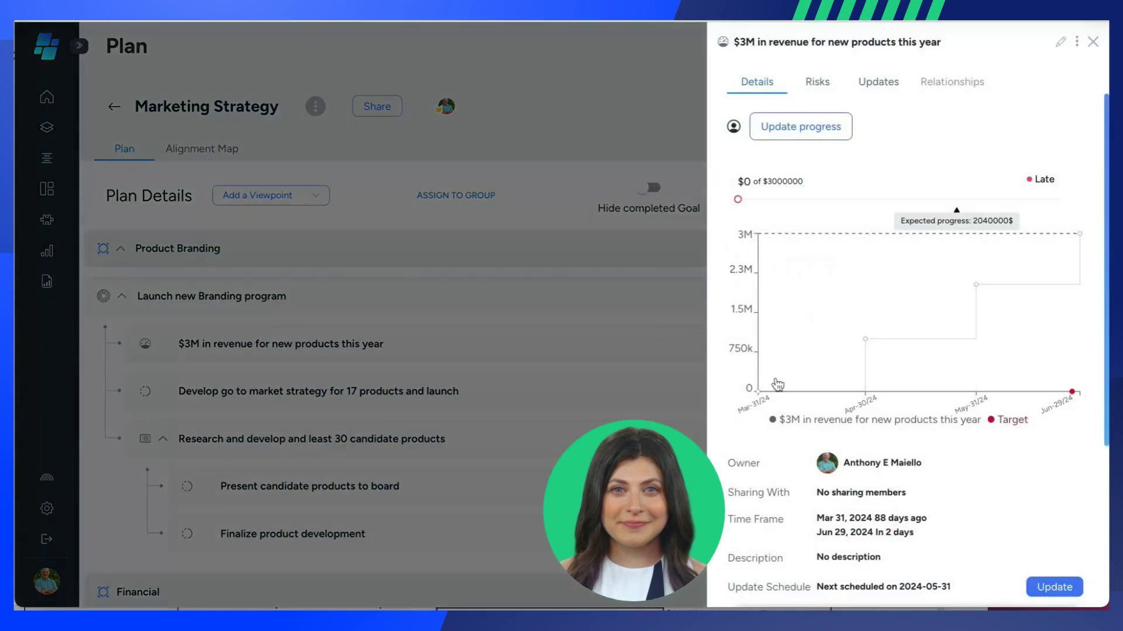
{"action": "scroll", "coordinate": [869, 425], "scroll_direction": "down", "scroll_amount": 3}
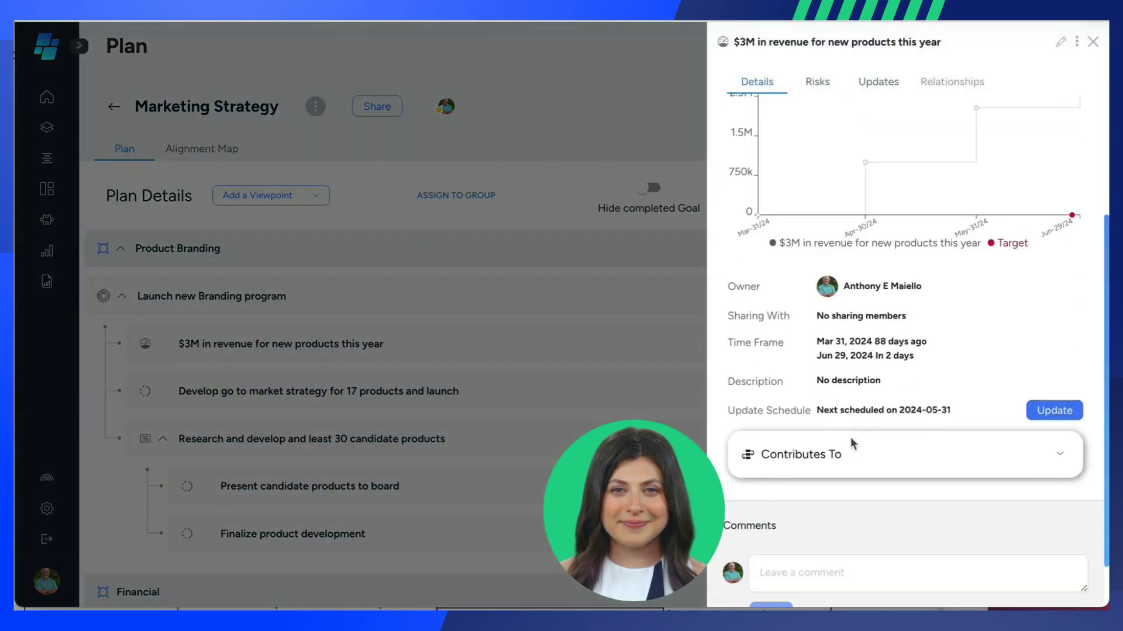